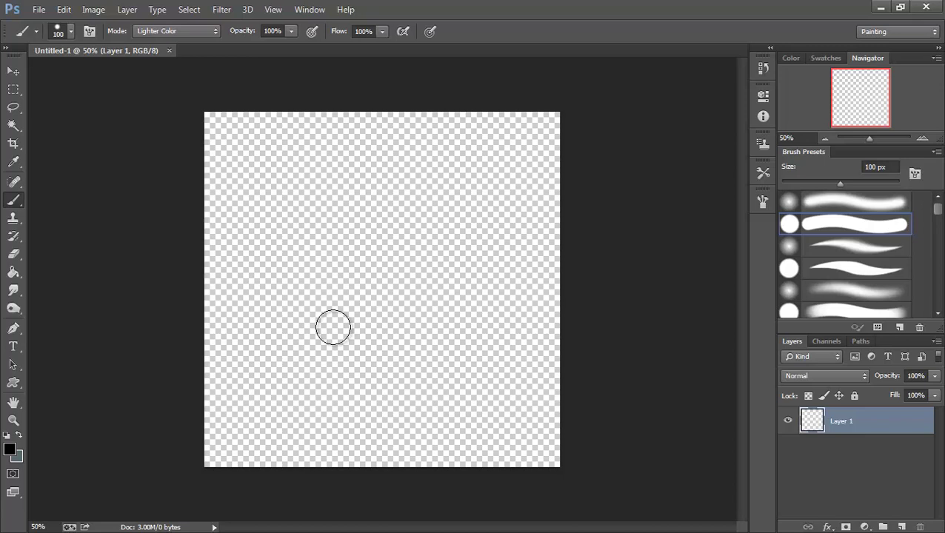
Draw a tall rock-shaped lasso selection rising from the canvas bottom edge
left_click(15, 109)
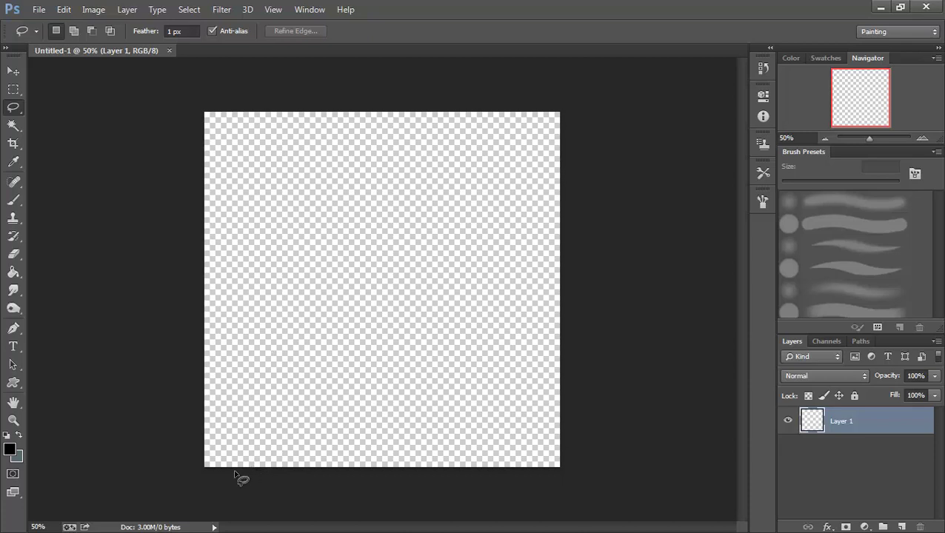
mouse_move(226, 471)
left_mouse_down()
mouse_move(304, 237)
mouse_move(335, 193)
mouse_move(366, 178)
mouse_move(428, 215)
mouse_move(488, 288)
mouse_move(549, 469)
mouse_move(483, 487)
mouse_move(200, 495)
mouse_move(235, 497)
left_mouse_up()
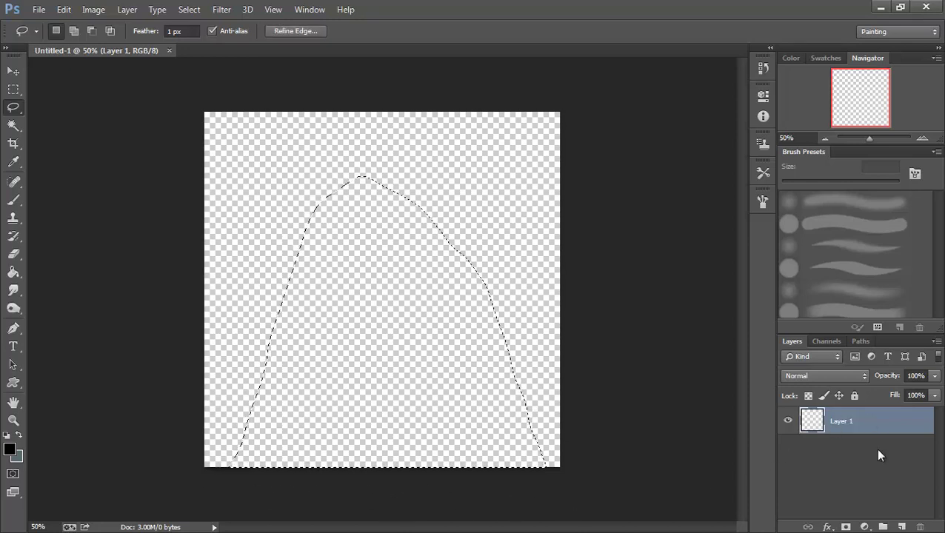
On a new layer, fill the rock selection with grey-blue #748488 using the Paint Bucket
left_click(900, 527)
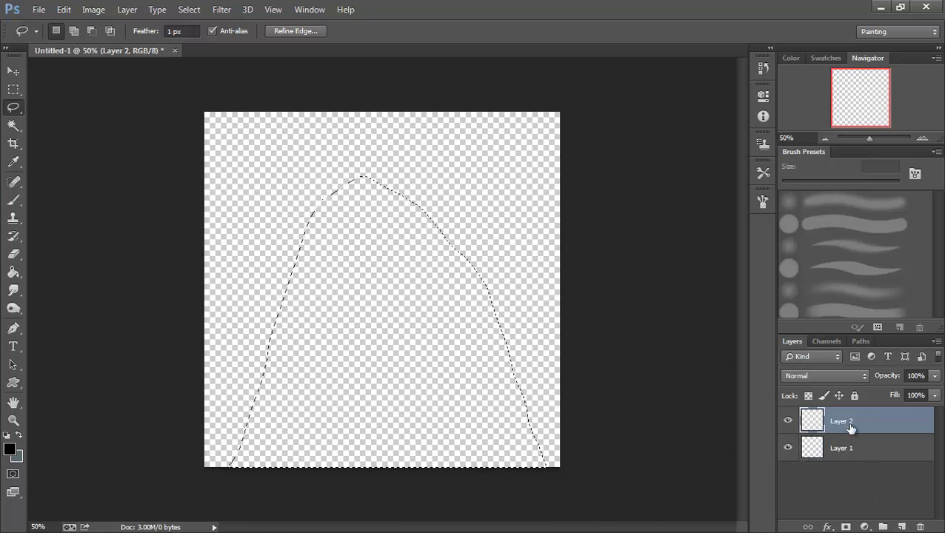
left_click(18, 436)
left_click(9, 448)
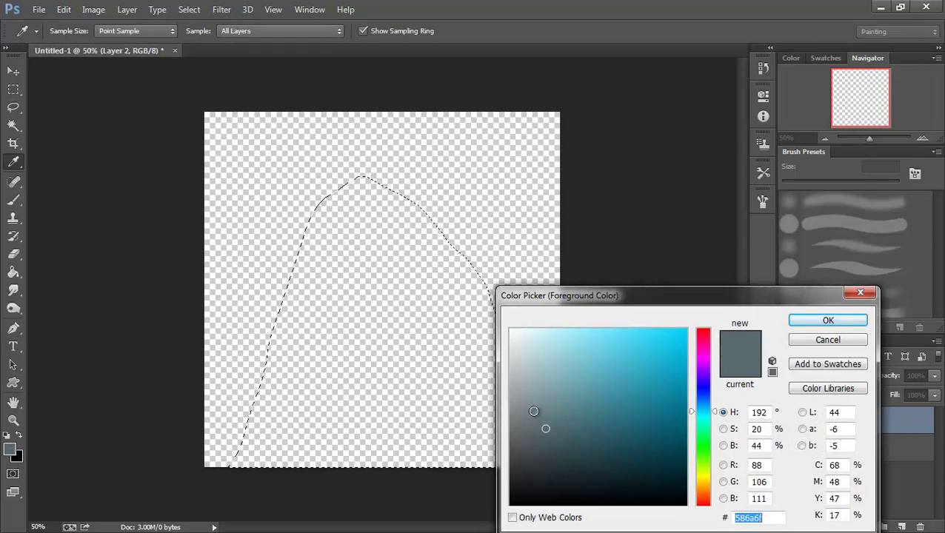
left_click(535, 411)
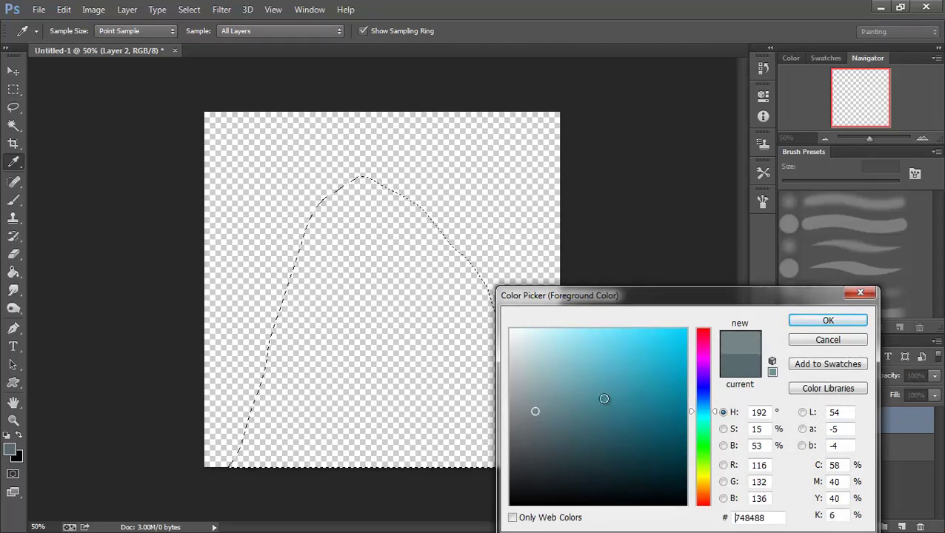
left_click(812, 321)
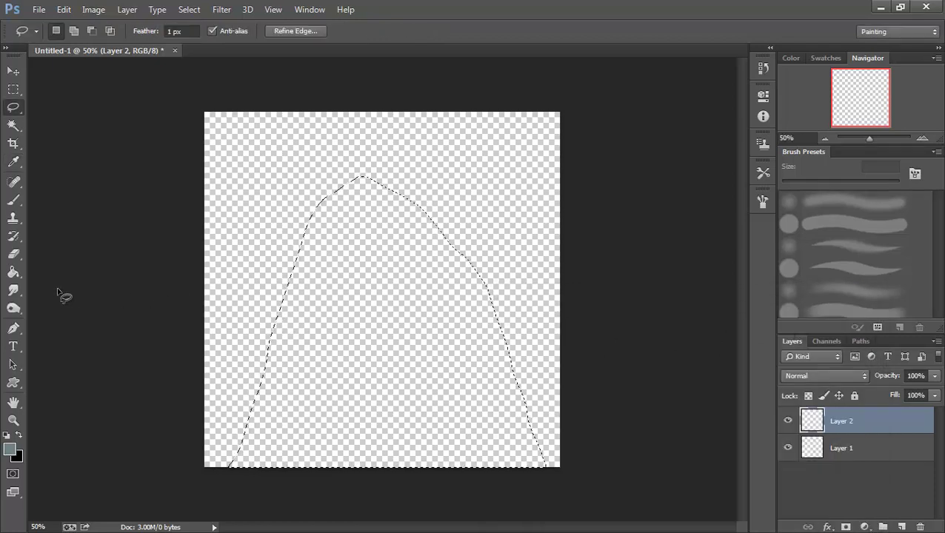
left_click(13, 273)
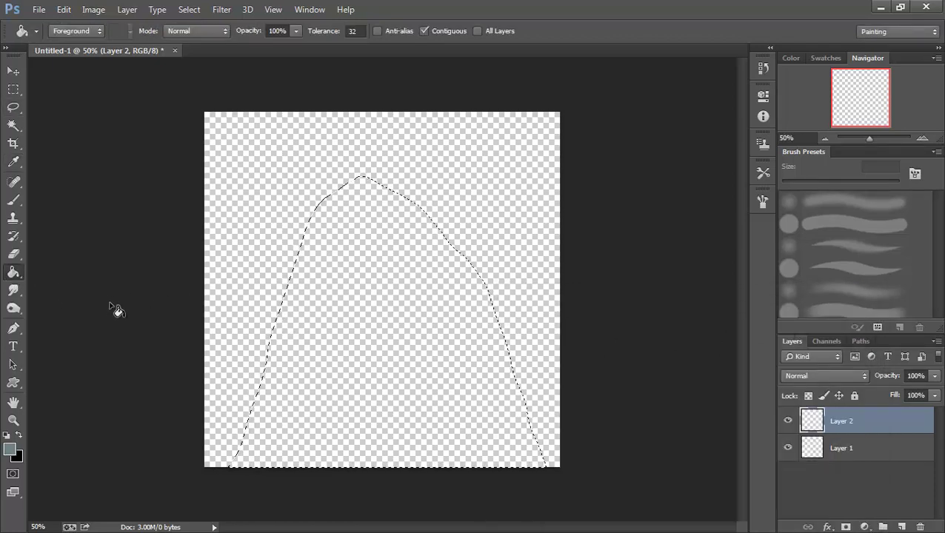
left_click(402, 337)
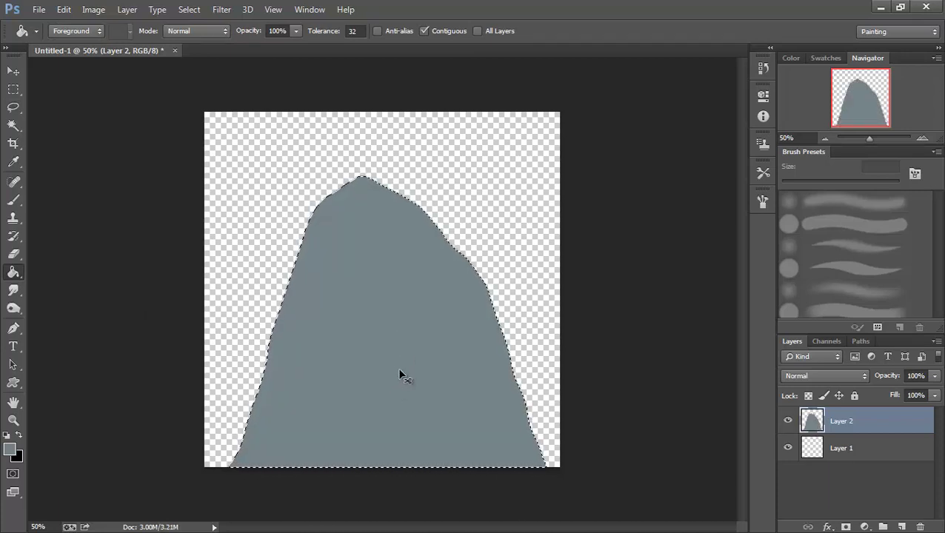
Deselect and reselect the rock, then set the background colour to darker grey-blue #5e7378
key("ctrl+d")
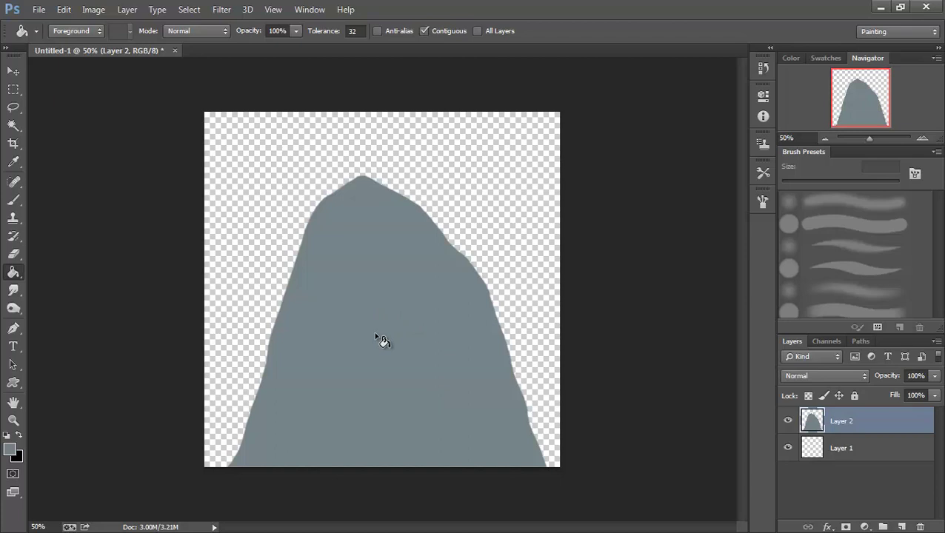
key("ctrl+shift+d")
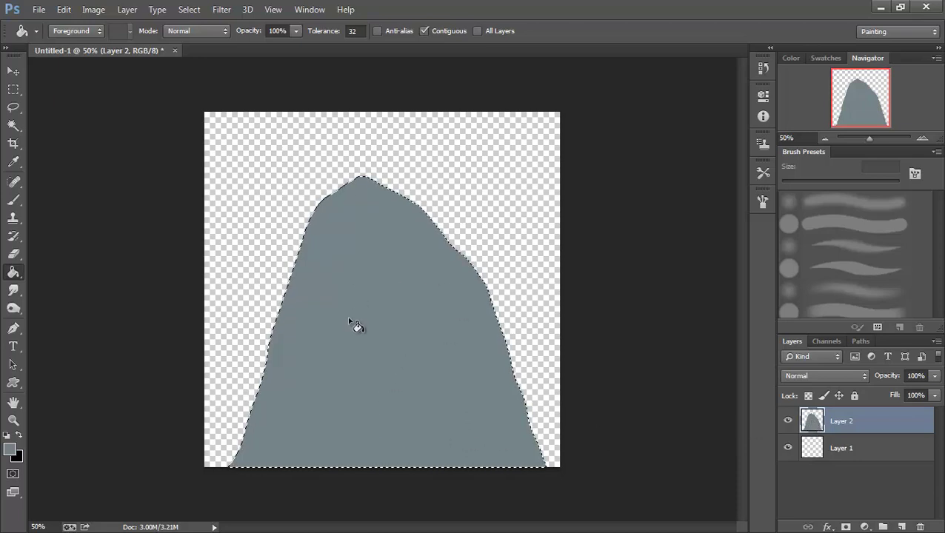
left_click(18, 455)
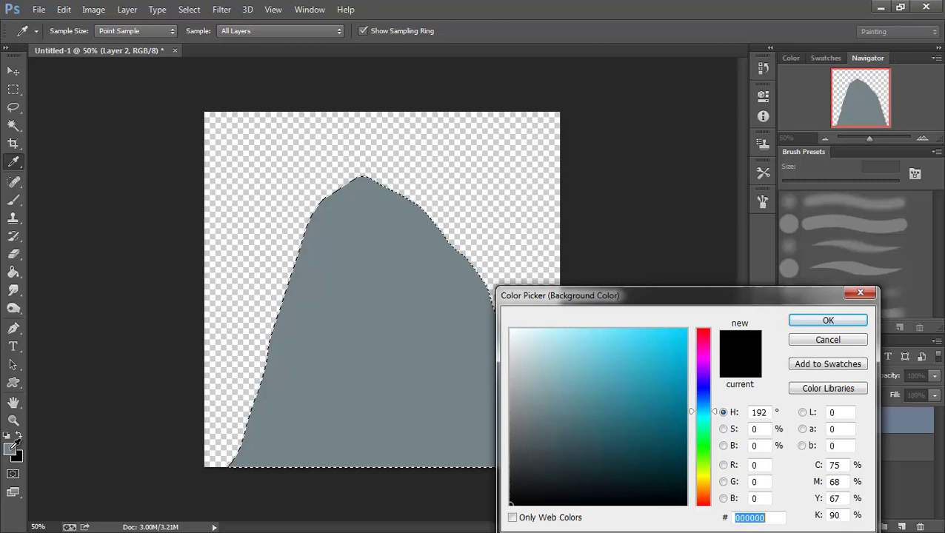
left_click(9, 449)
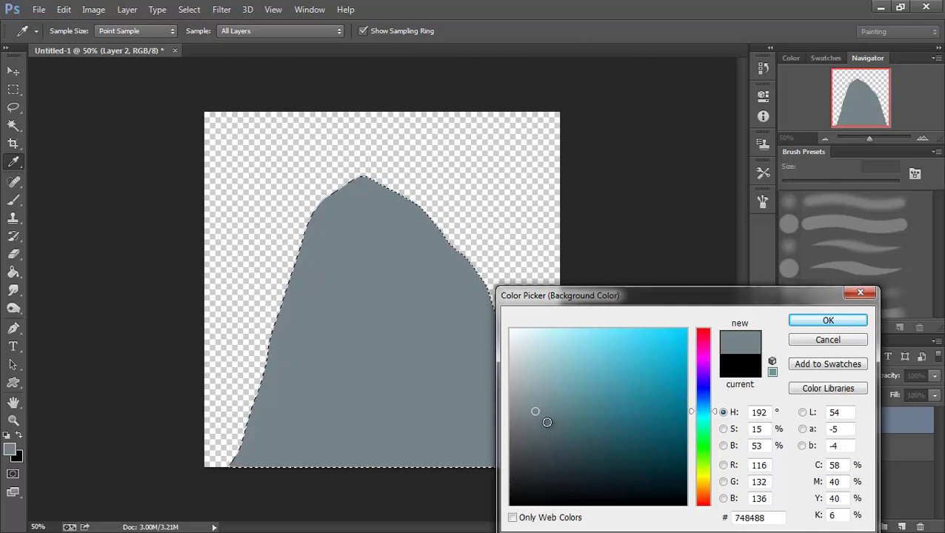
left_click(547, 422)
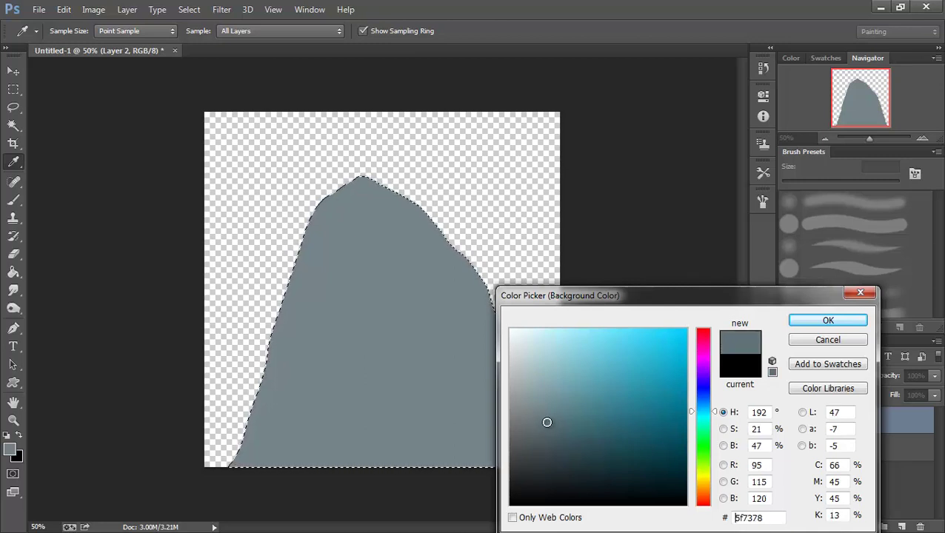
left_click(823, 320)
Render Filter > Render > Clouds into the rock, deselect, and duplicate it as Layer 2 copy
key("g")
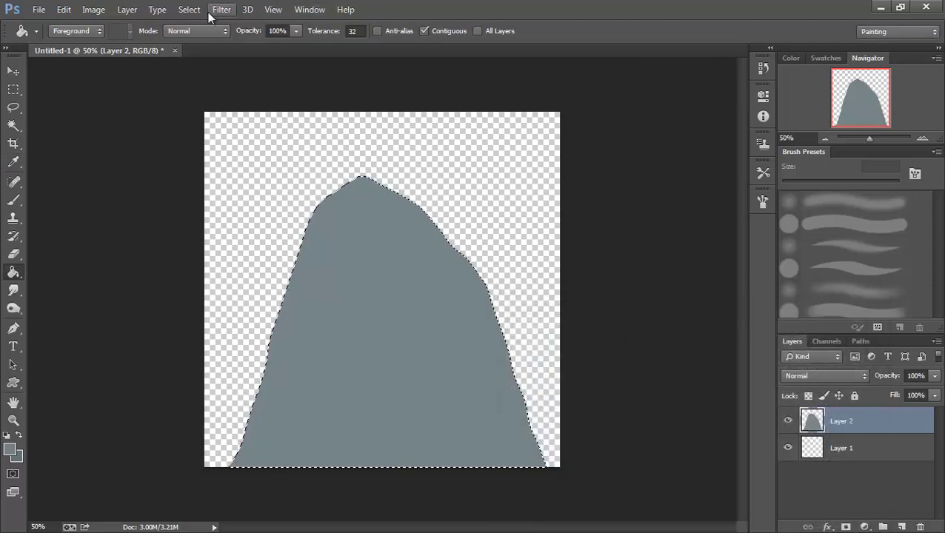
left_click(220, 10)
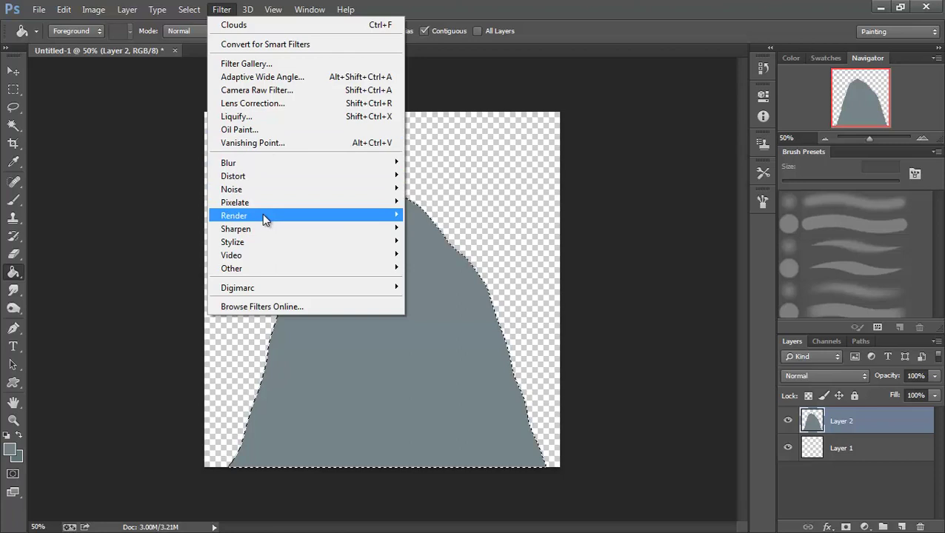
mouse_move(268, 216)
left_click(185, 218)
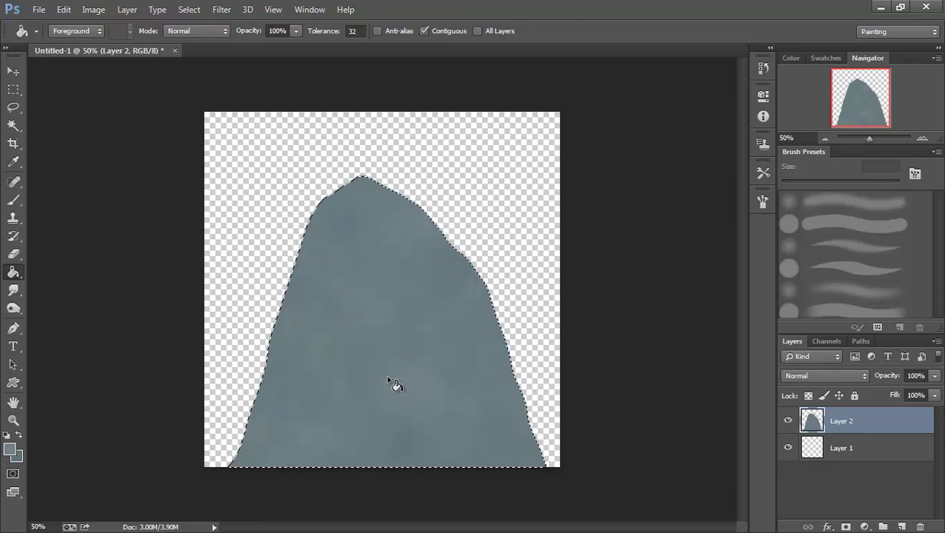
key("ctrl+d")
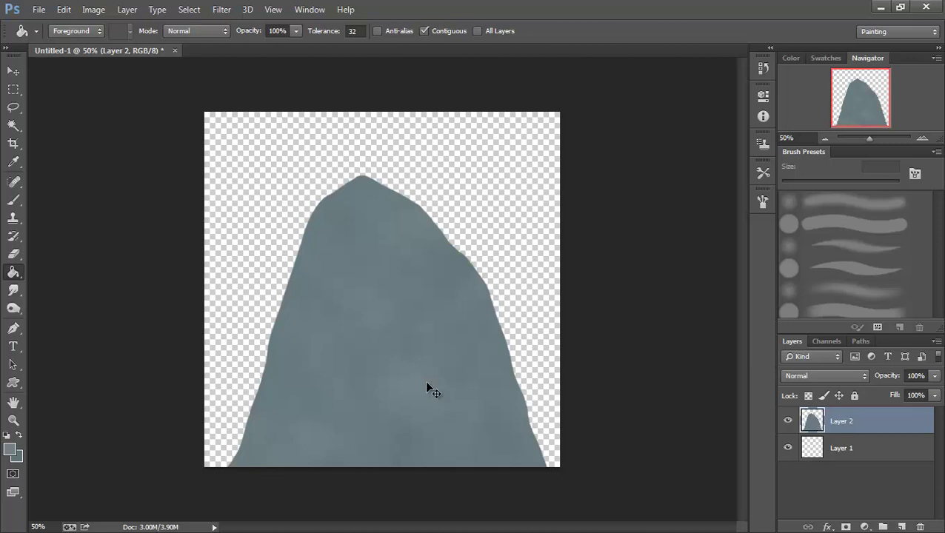
key("ctrl+j")
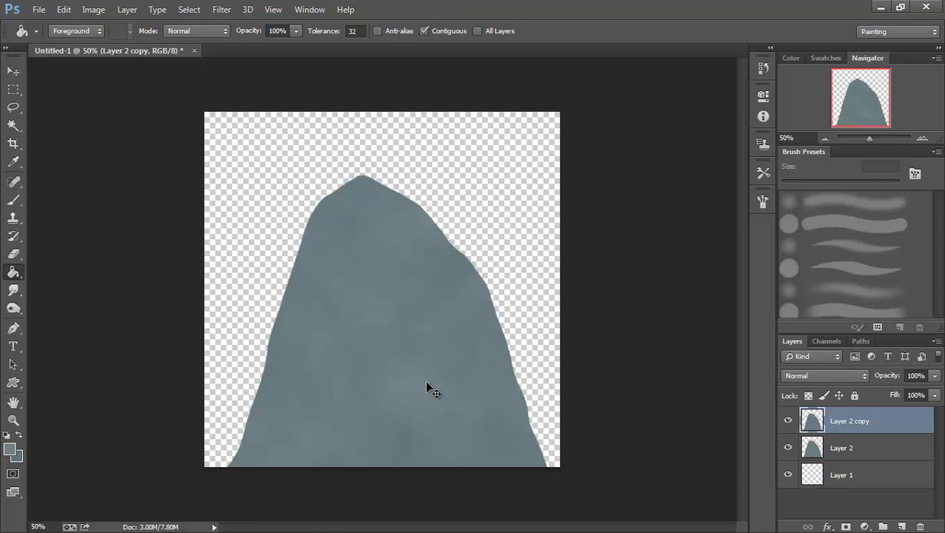
Scale the copied rock down to the lower left, widen it to about 48%, and warp its outline
key("ctrl+t")
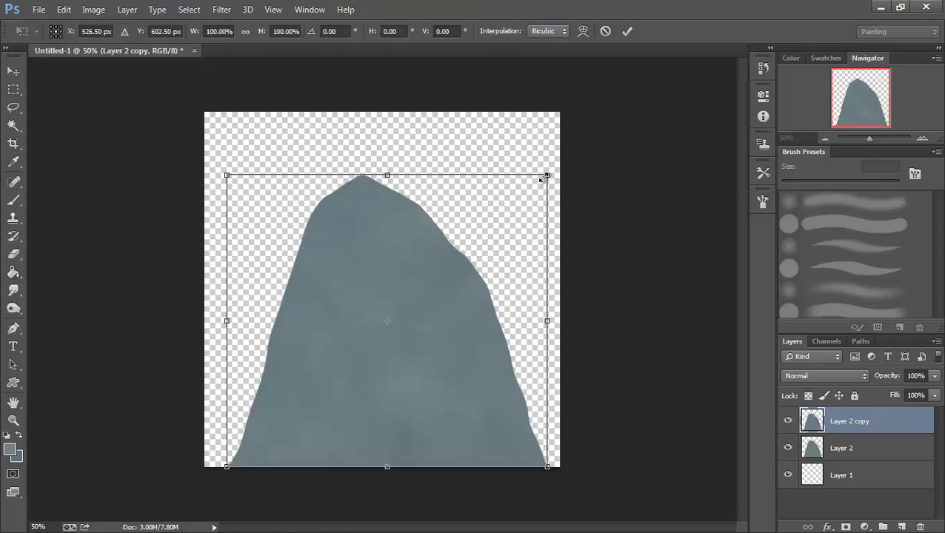
left_click_drag(547, 176, 345, 395)
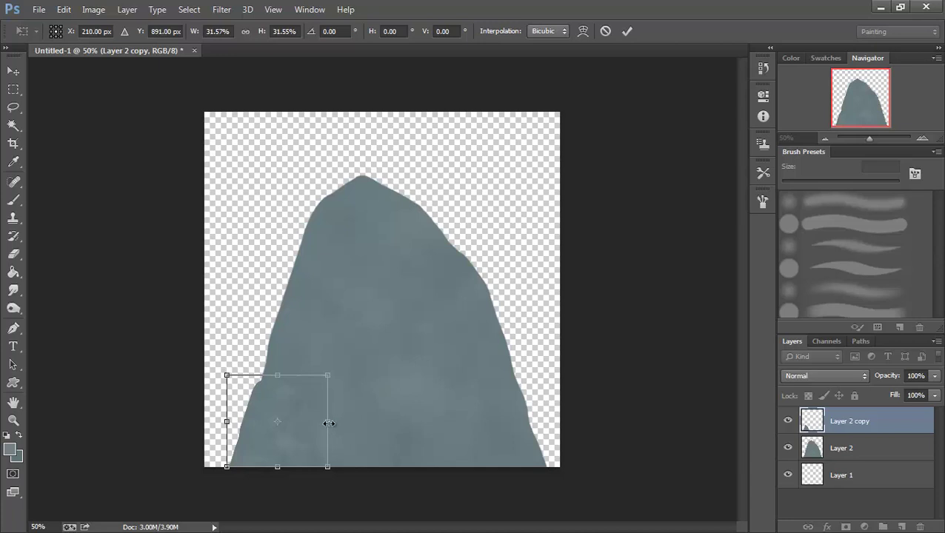
left_click_drag(329, 423, 385, 423)
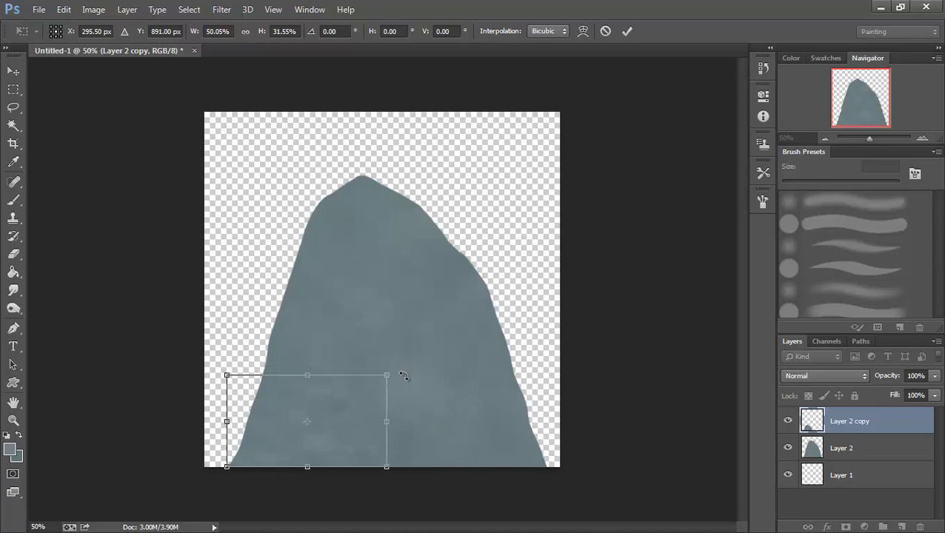
left_click(583, 30)
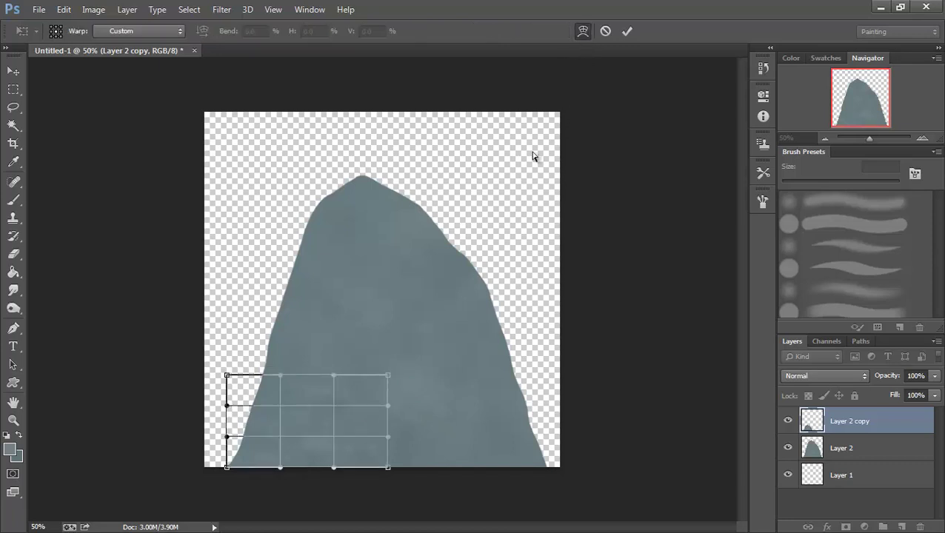
left_click_drag(320, 396, 354, 398)
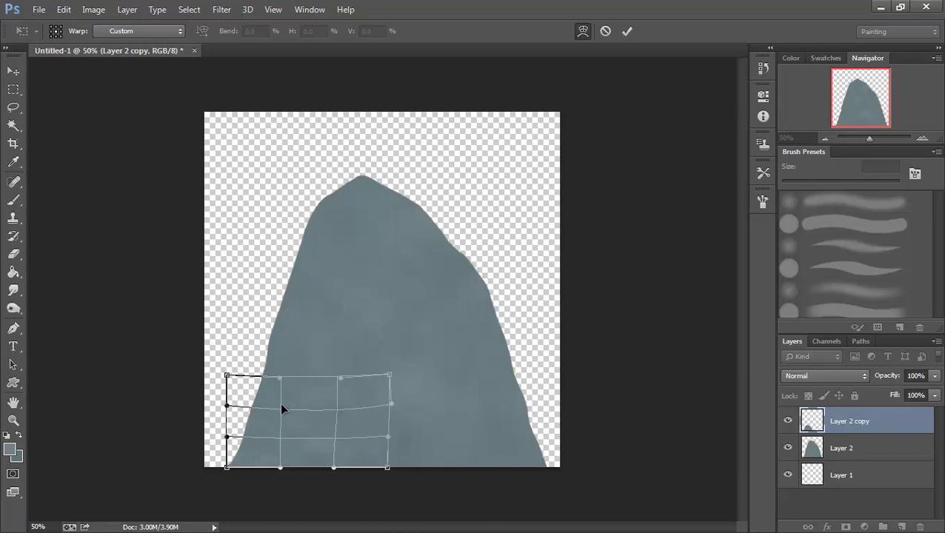
left_click_drag(258, 400, 258, 403)
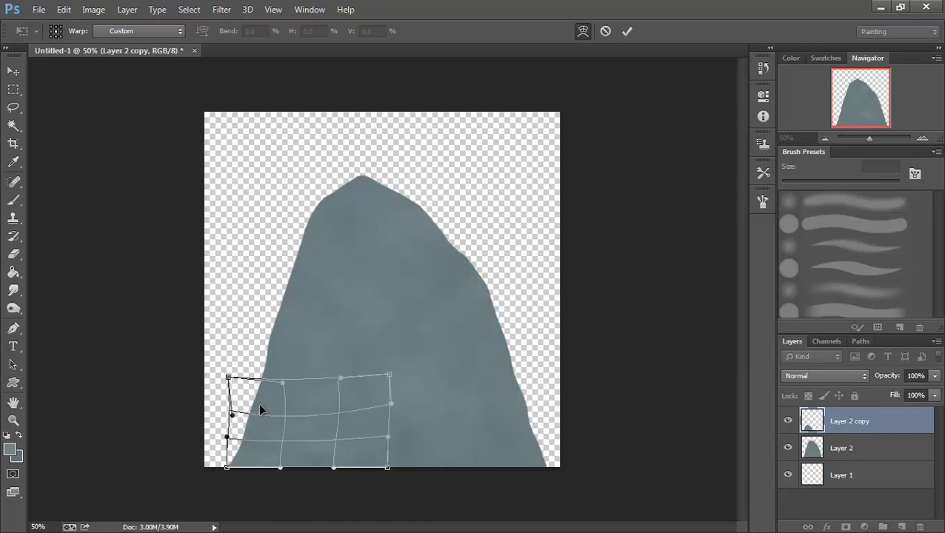
key("Return")
Move the small rock copy to the lower right and nudge the Layer 2 rock slightly left
key("g")
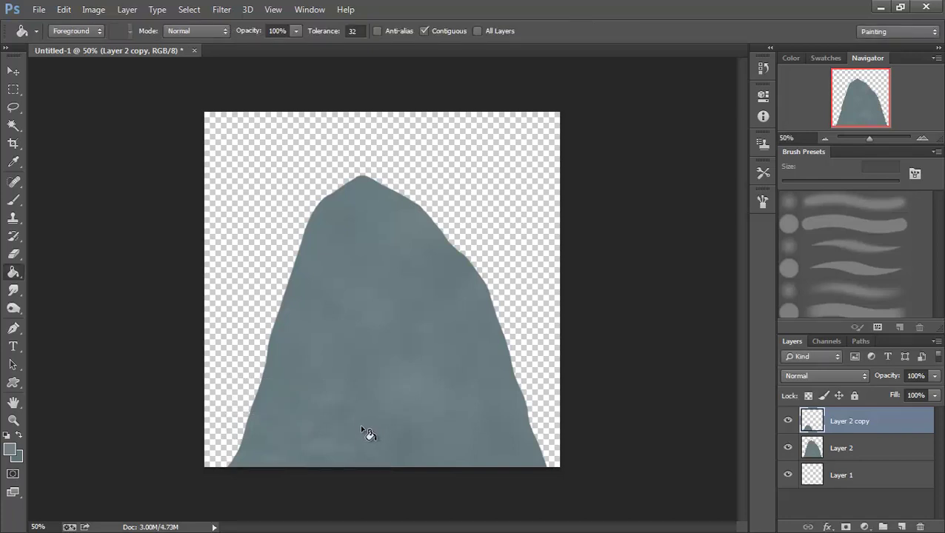
left_click(22, 72)
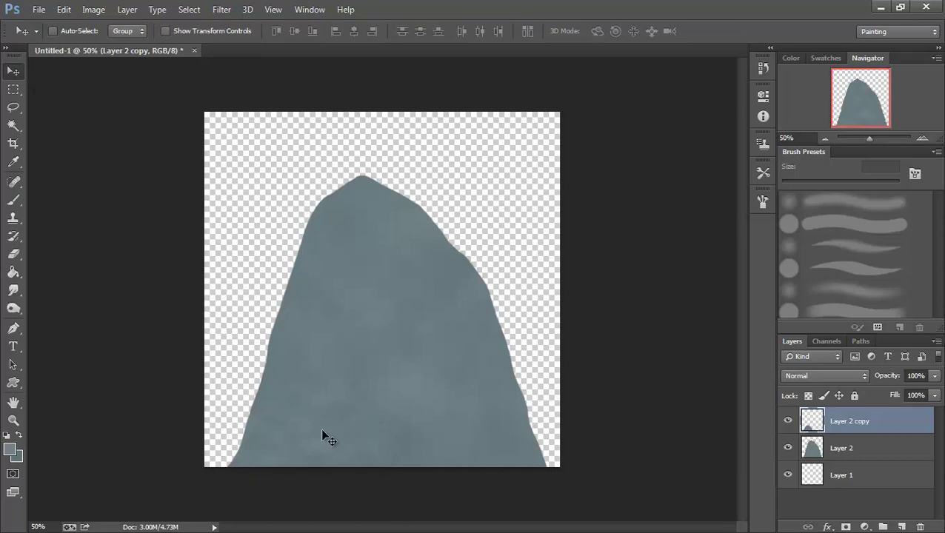
left_click_drag(350, 433, 496, 439)
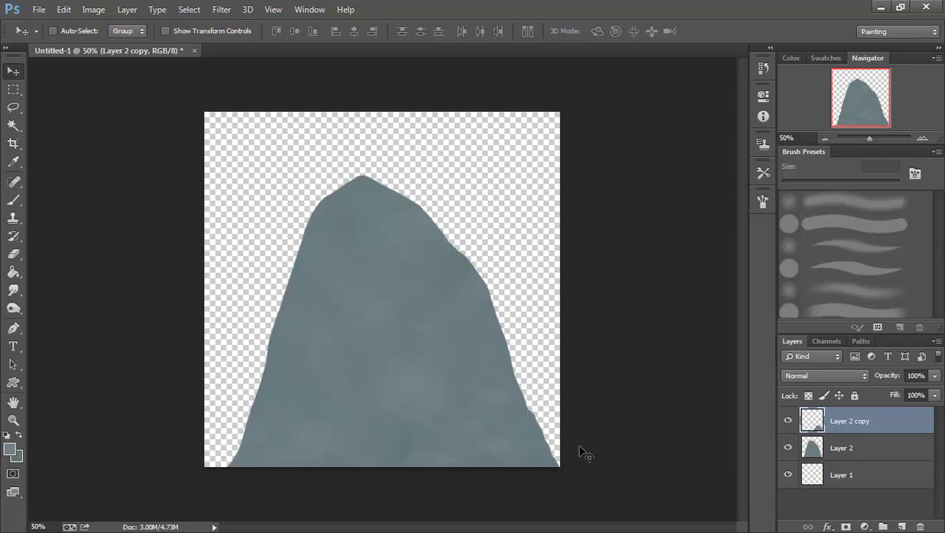
left_click(844, 448)
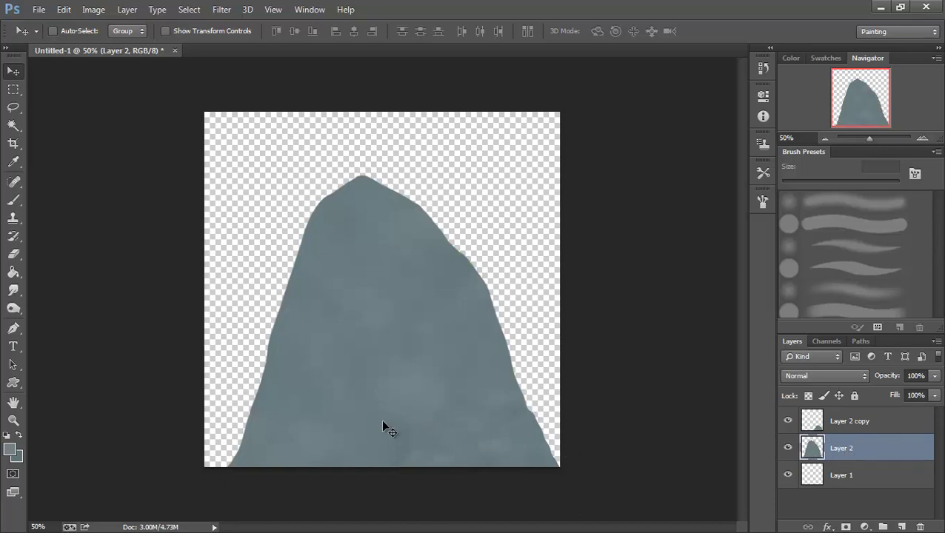
left_click_drag(384, 423, 380, 428)
left_click(854, 431)
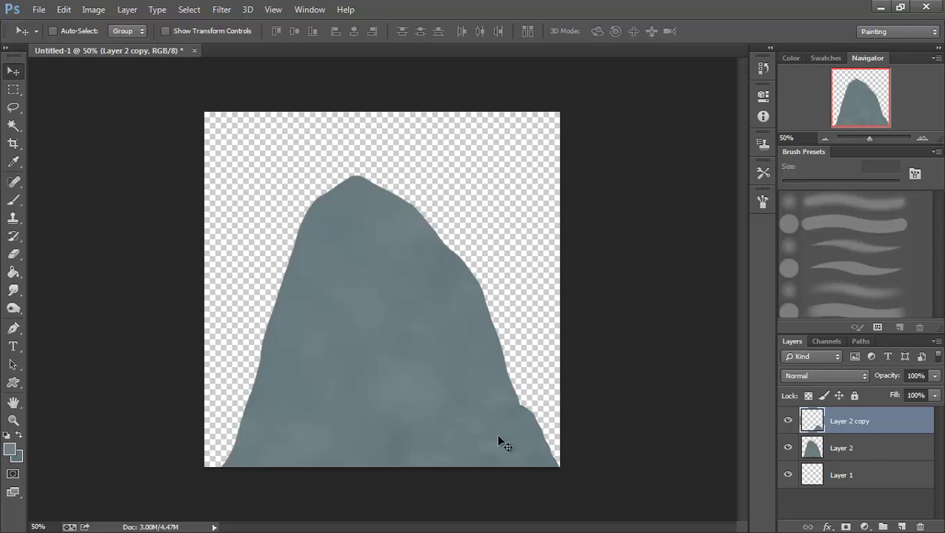
Stretch the Layer 2 copy rock taller, warp its top-right outward, then duplicate Layer 2
key("ctrl+t")
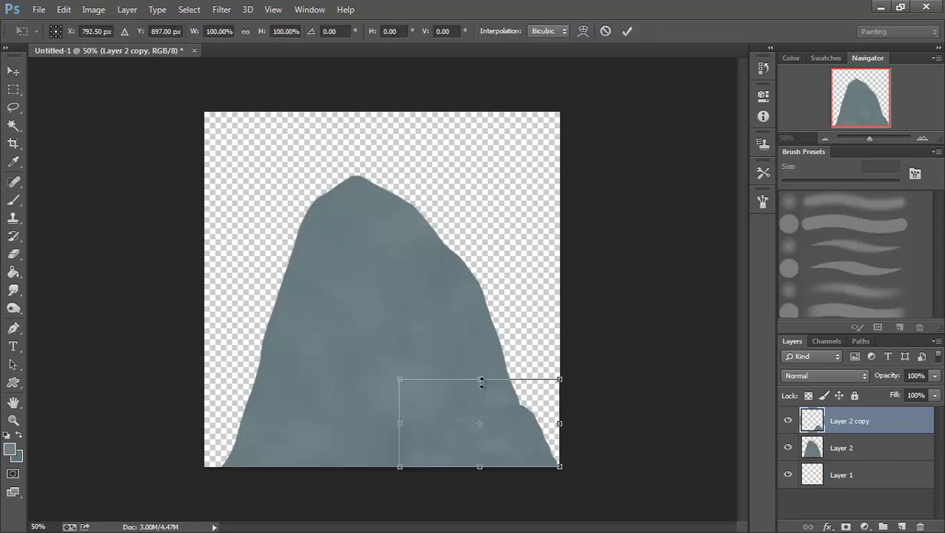
left_click_drag(482, 383, 479, 346)
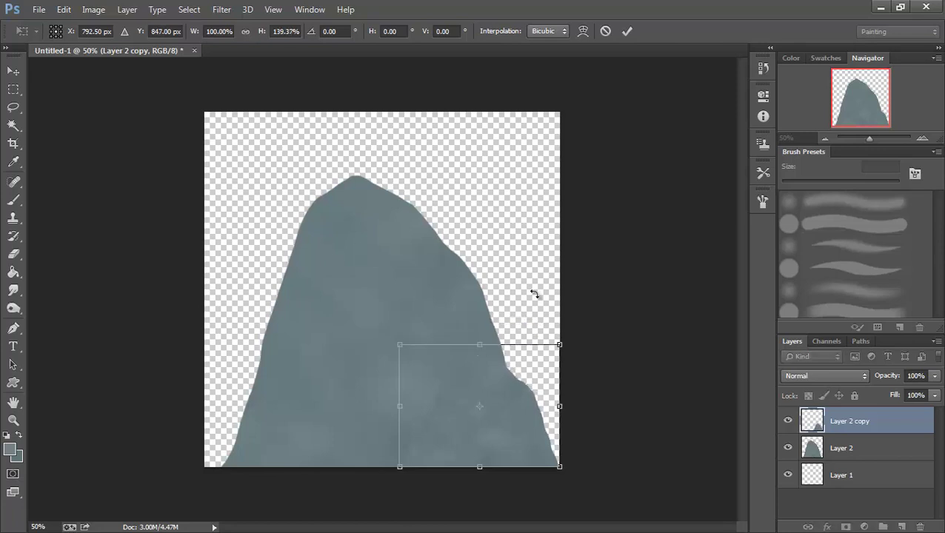
left_click(583, 31)
left_click_drag(526, 370, 537, 372)
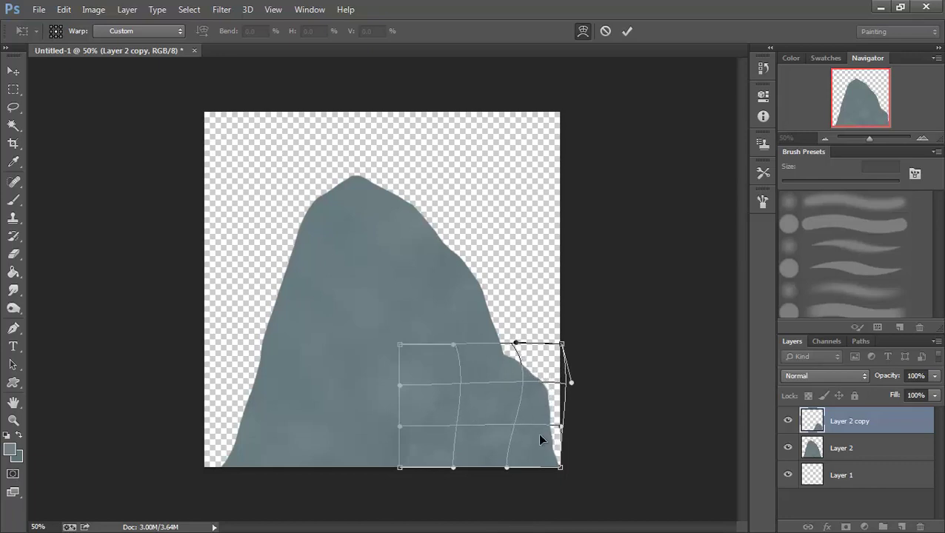
key("Return")
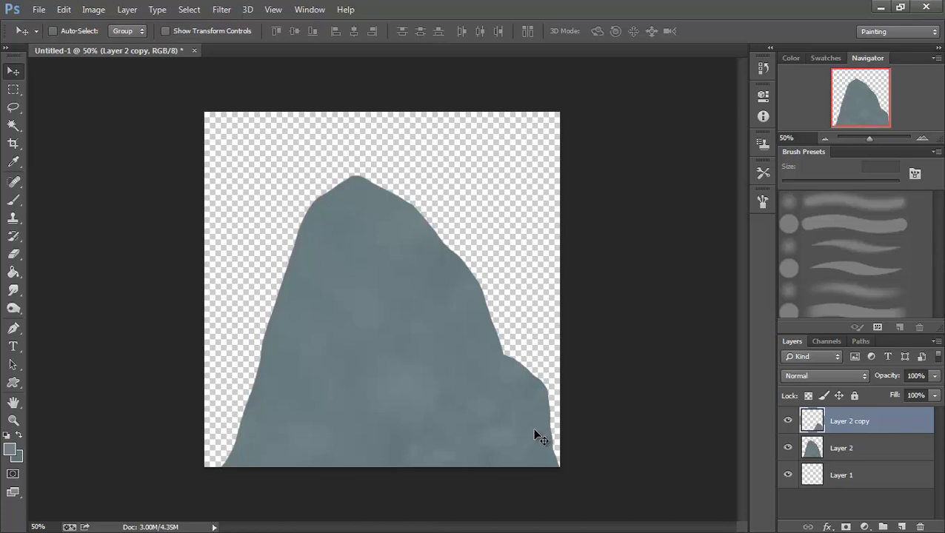
left_click(853, 449)
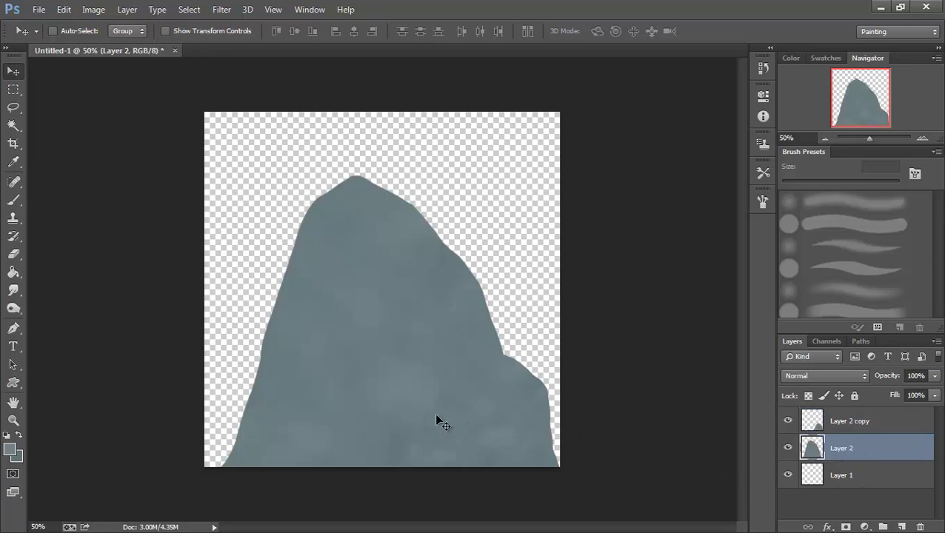
key("ctrl+j")
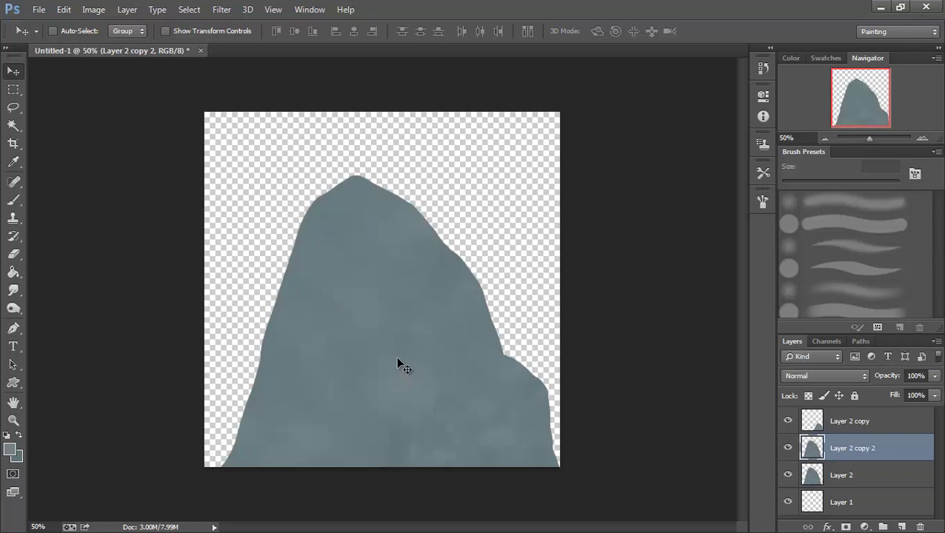
Shrink Layer 2 copy 2, stretch it taller, and place it against the canvas's left edge
key("ctrl+t")
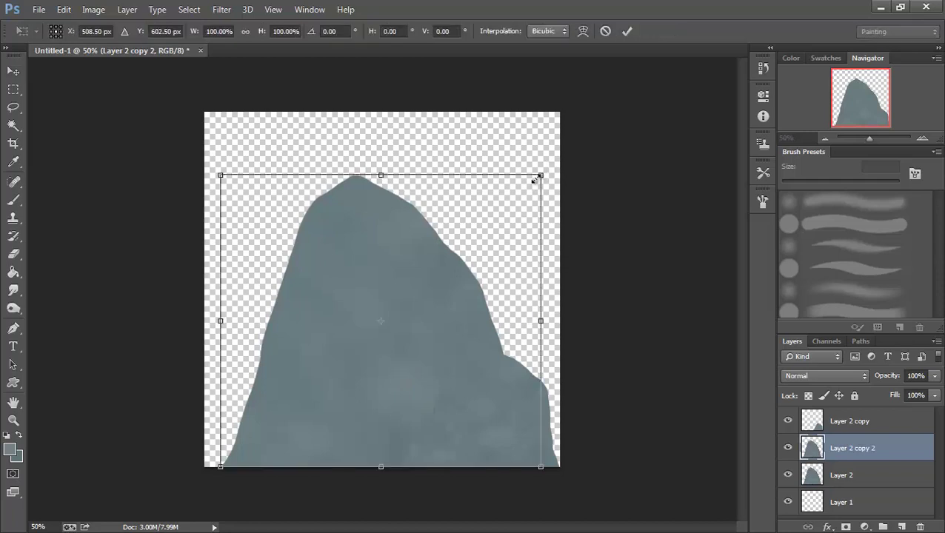
left_click_drag(541, 176, 335, 362)
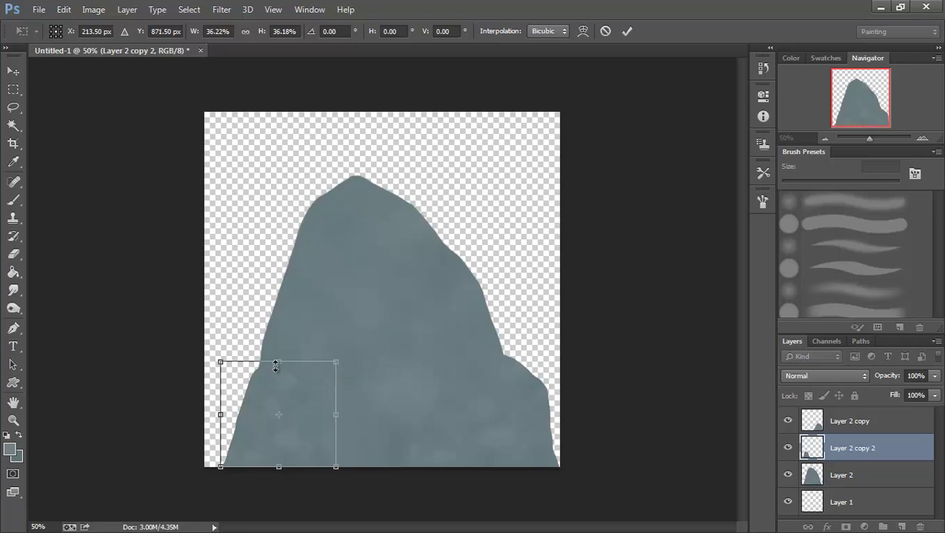
left_click_drag(275, 366, 282, 274)
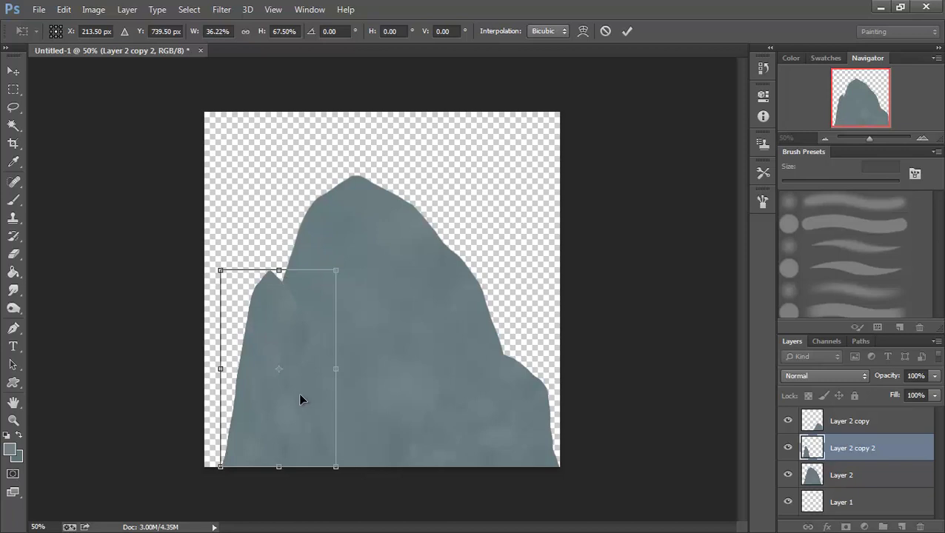
left_click_drag(301, 395, 293, 395)
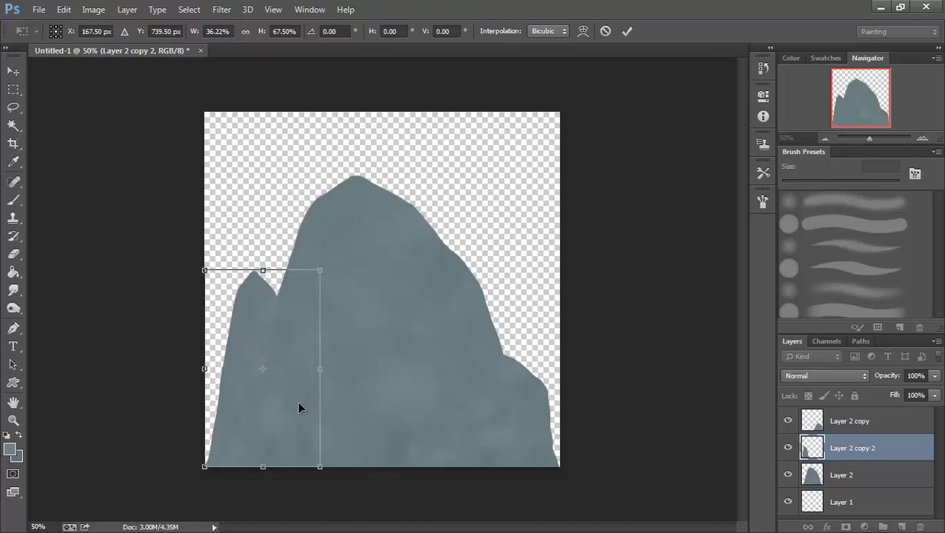
left_click(583, 31)
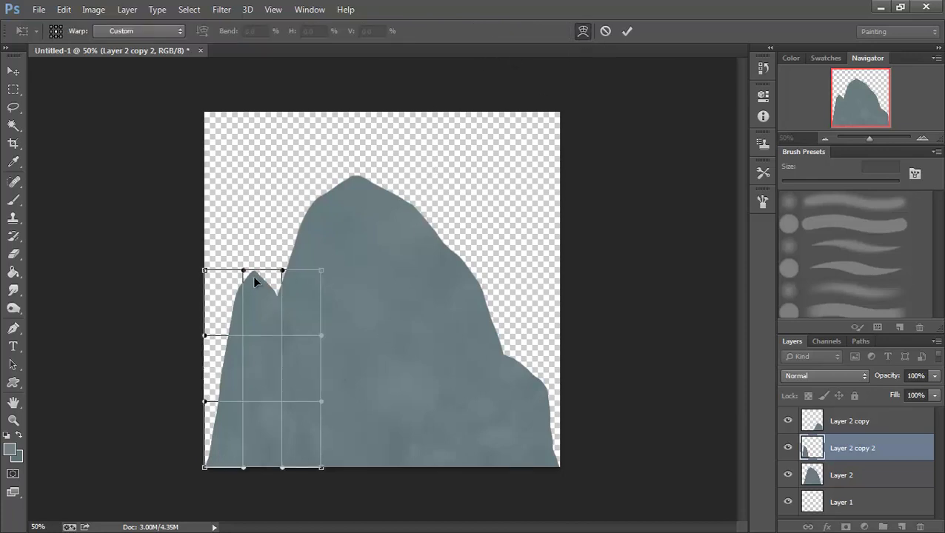
left_click_drag(252, 275, 259, 305)
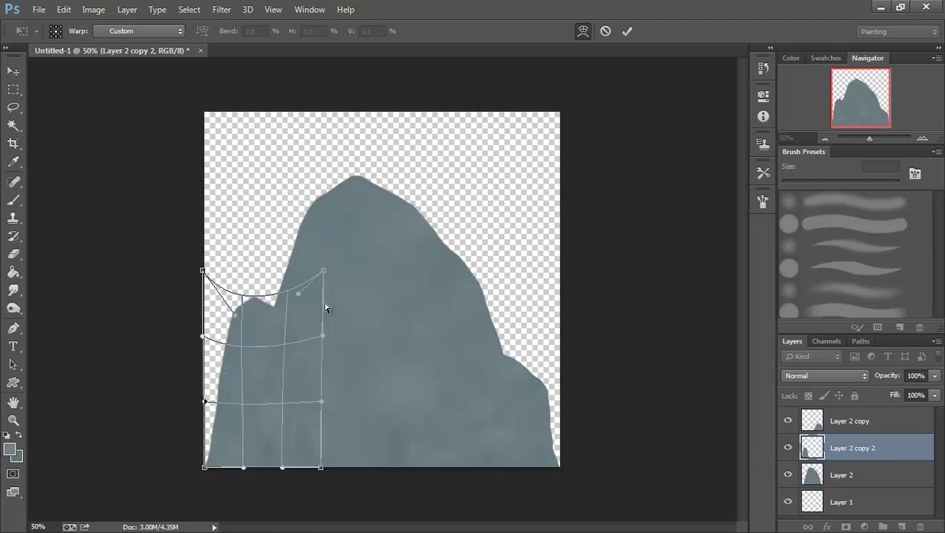
key("ctrl+z")
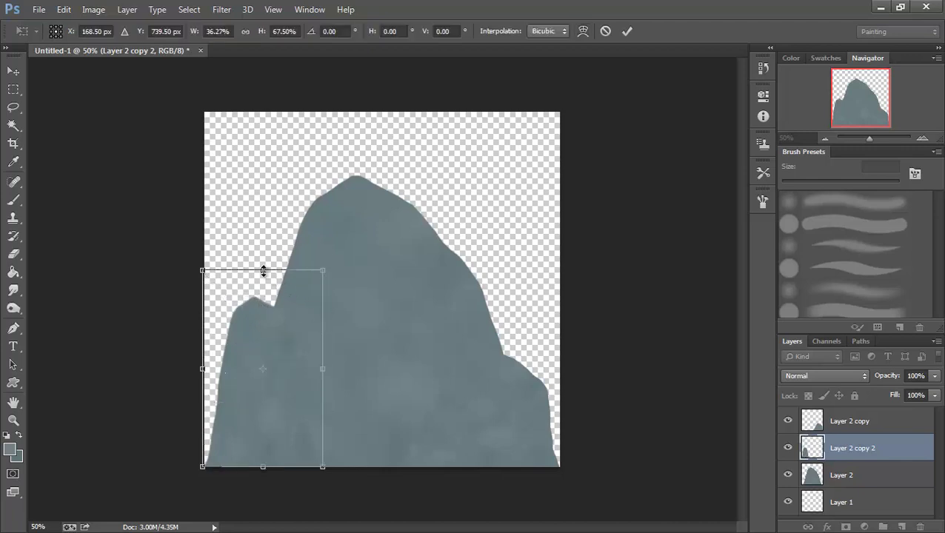
left_click_drag(262, 271, 265, 232)
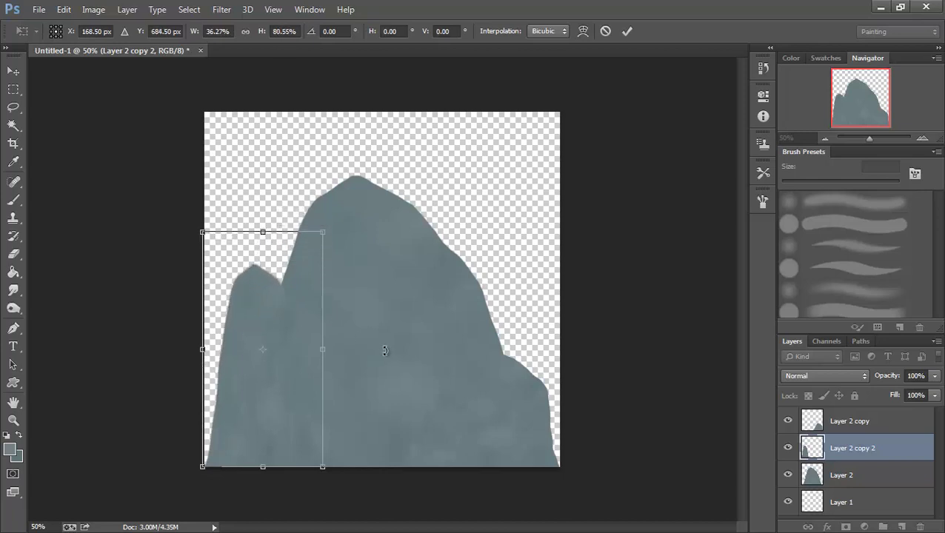
key("Return")
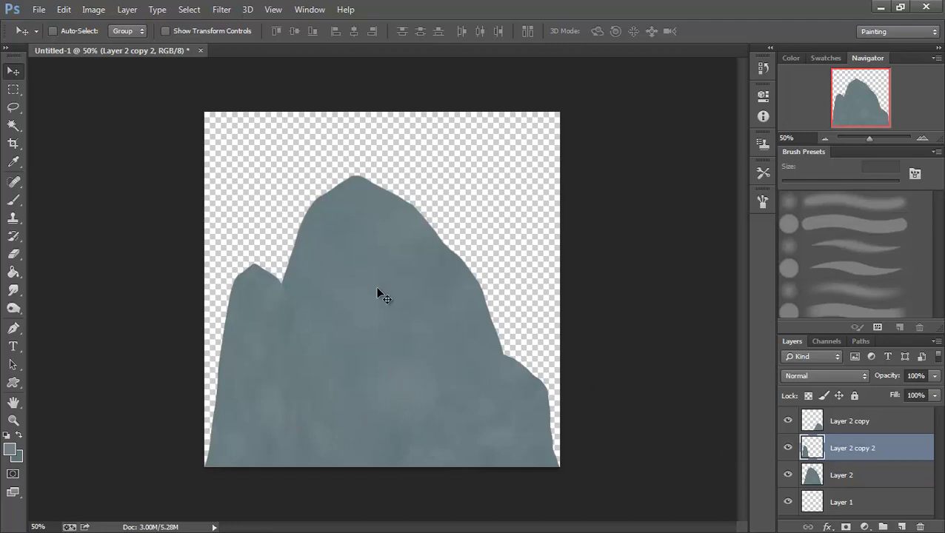
Apply a 6 px black inside stroke to the big Layer 2 rock
left_click(853, 477)
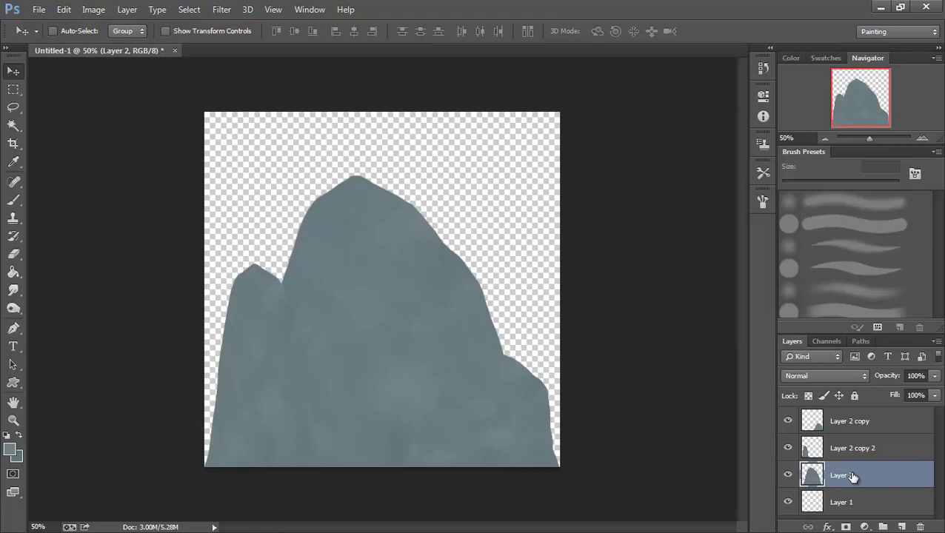
left_click(63, 10)
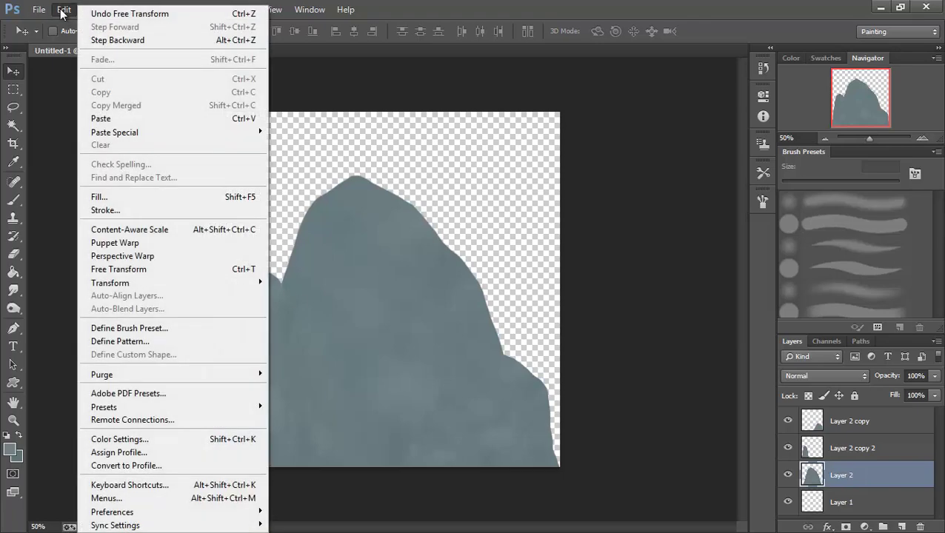
left_click(118, 210)
left_click(552, 151)
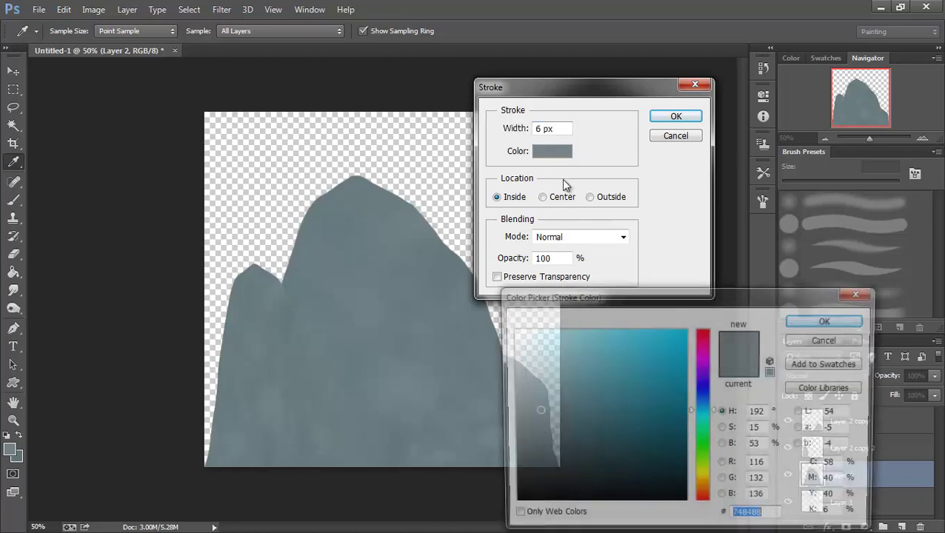
left_click_drag(563, 406, 510, 507)
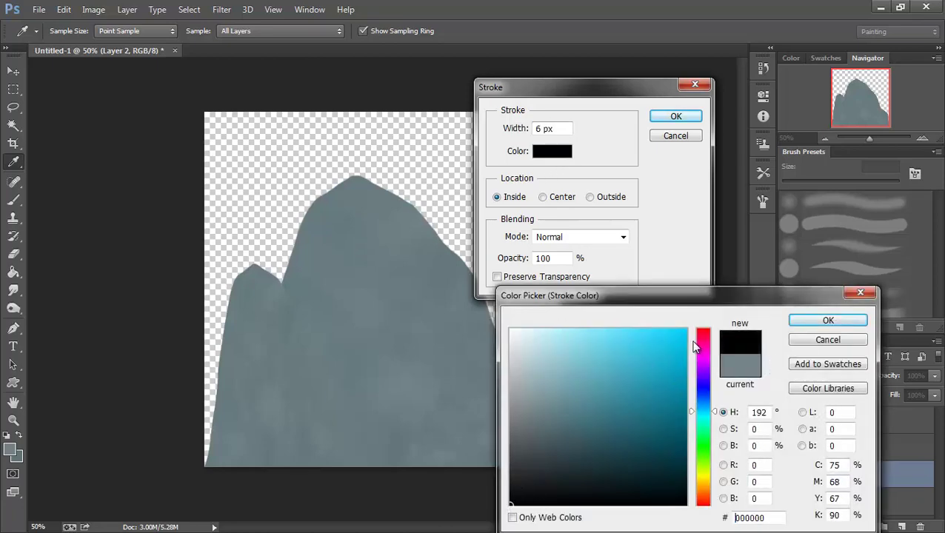
left_click(828, 320)
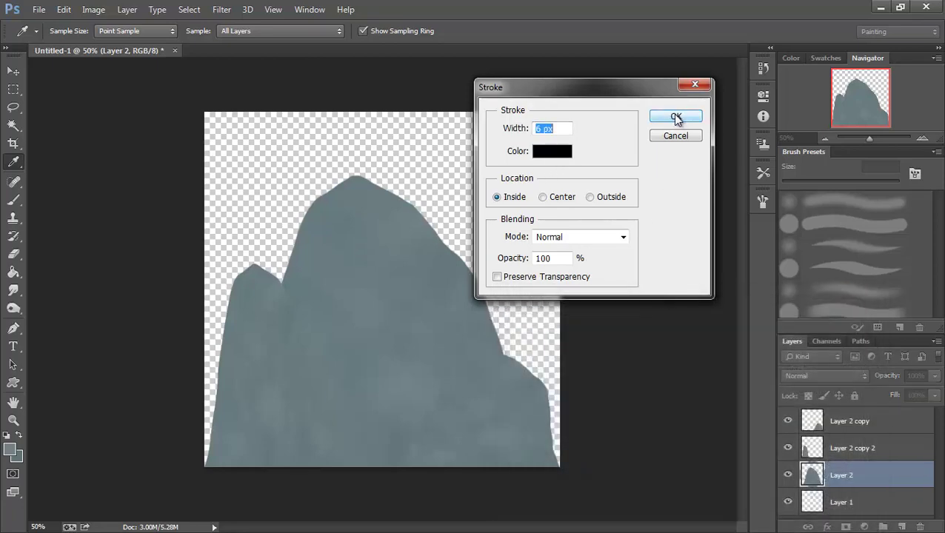
left_click(676, 117)
key("v")
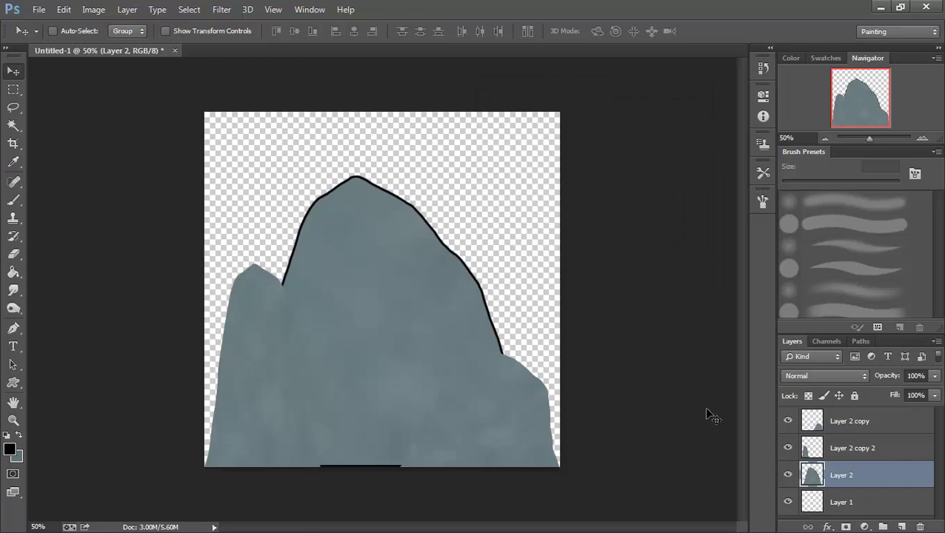
Outline the left rock on Layer 2 copy 2 with the same black stroke
left_click(836, 449)
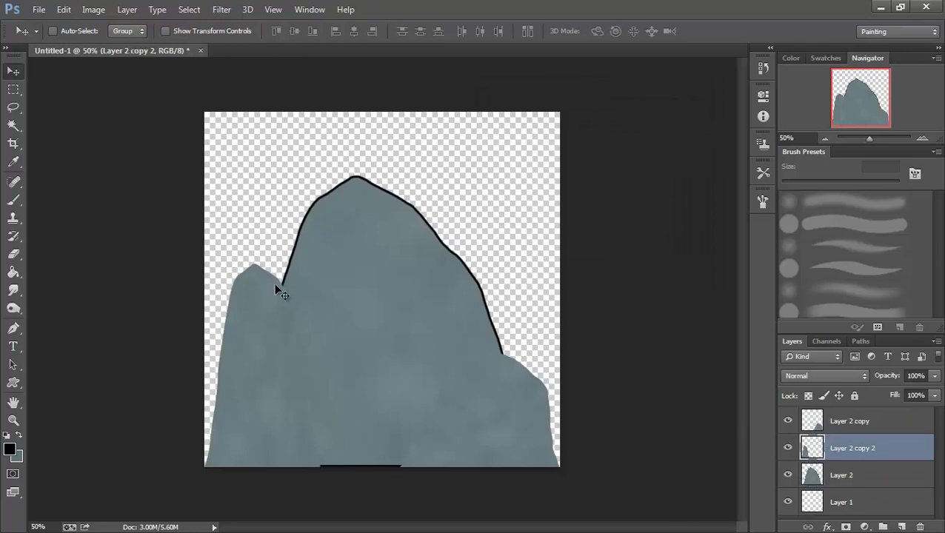
left_click(64, 9)
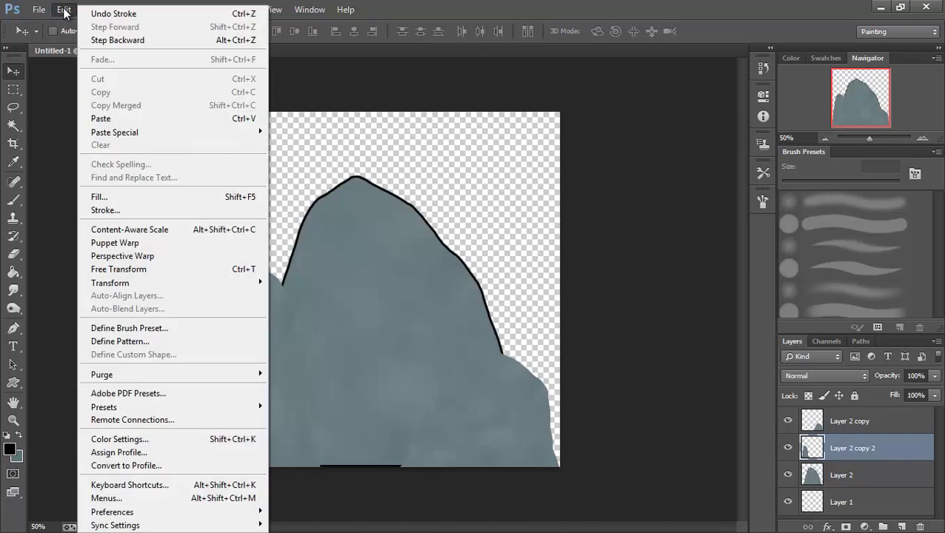
left_click(154, 210)
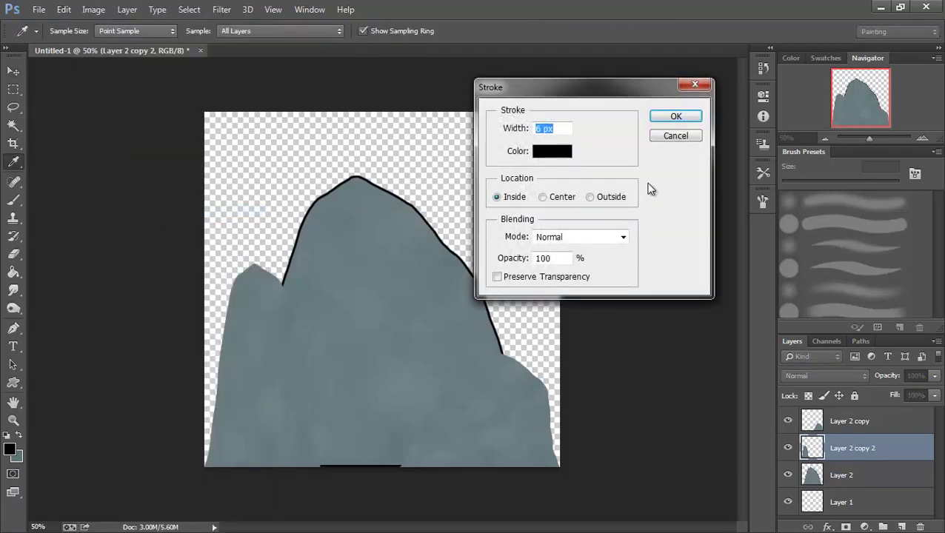
left_click(675, 117)
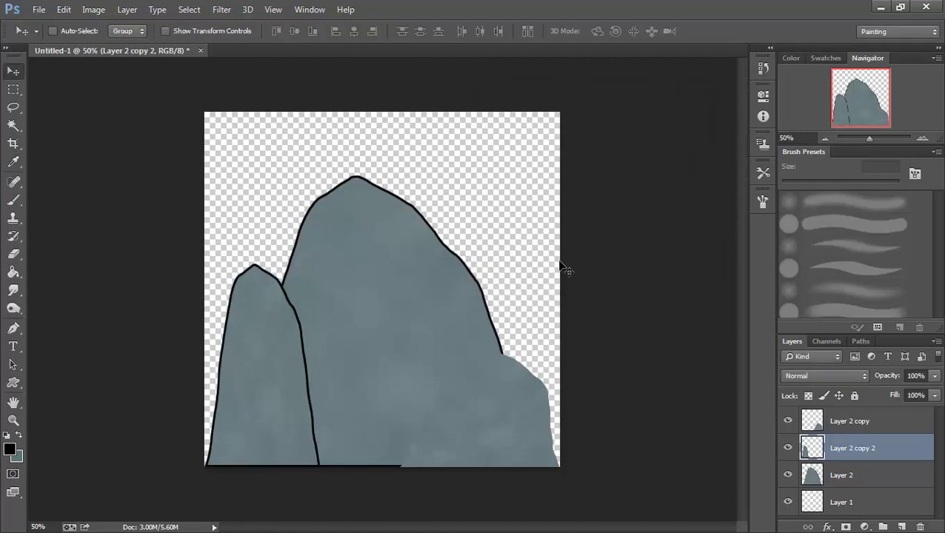
Outline the right rock on Layer 2 copy with the 6 px black stroke
left_click(842, 425)
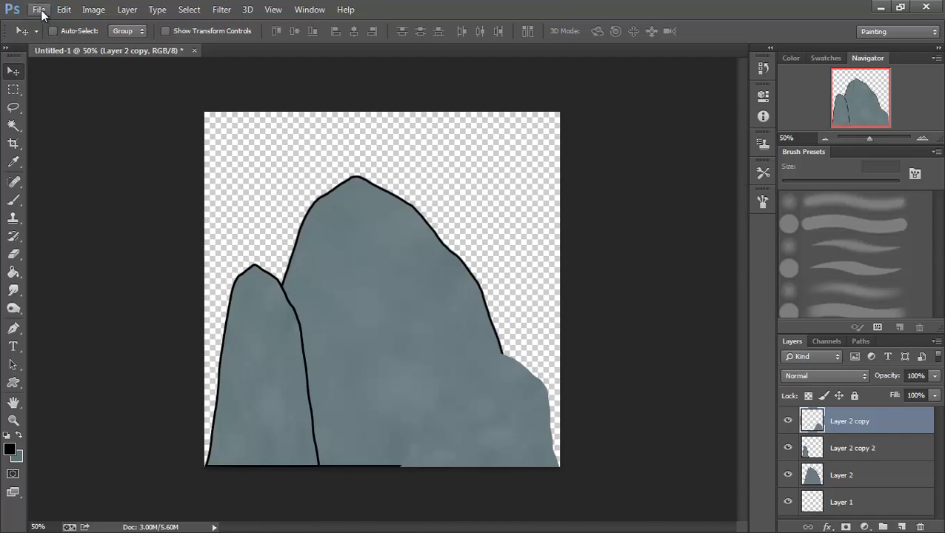
left_click(39, 10)
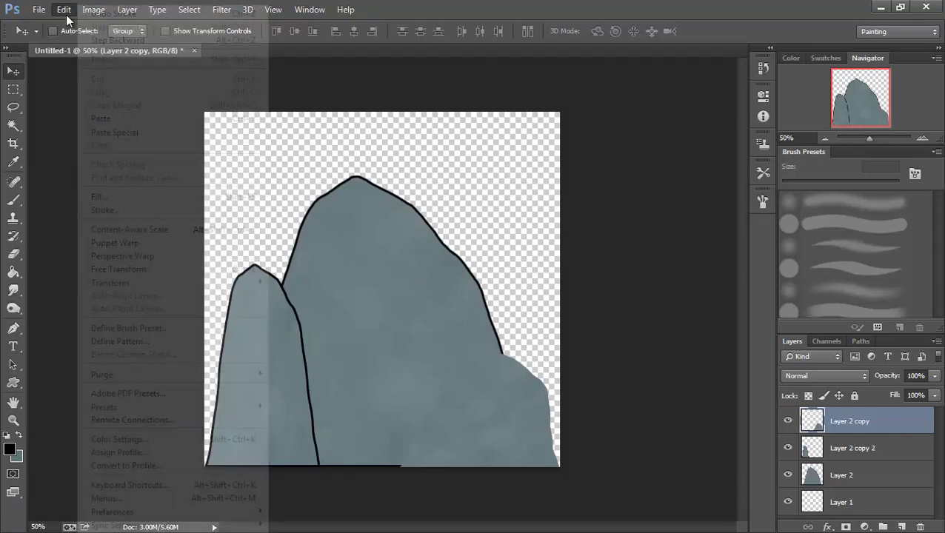
mouse_move(64, 10)
left_click(144, 211)
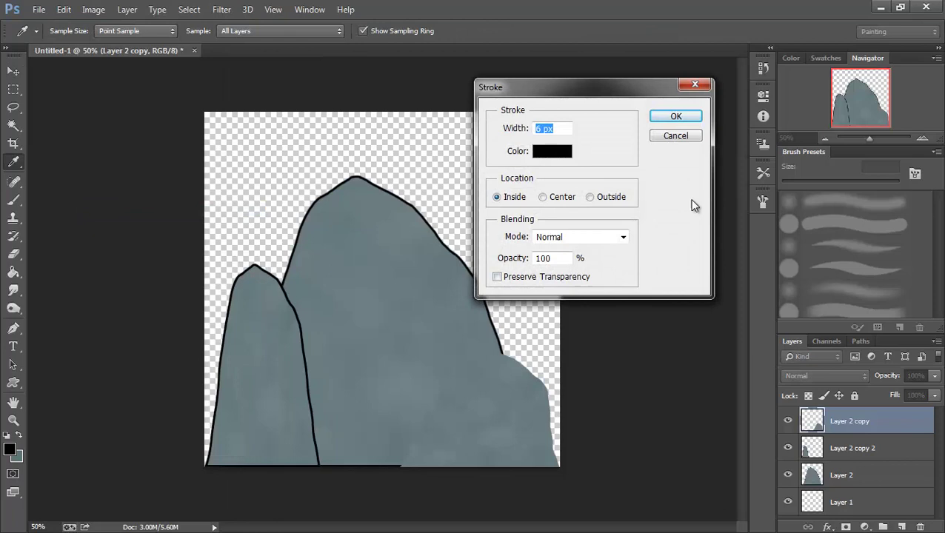
left_click(672, 118)
key("v")
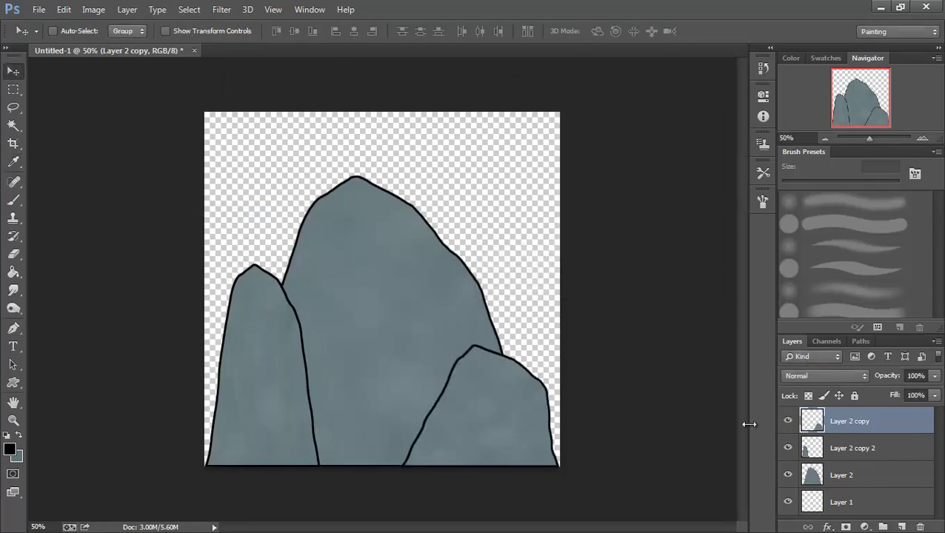
Burn shadow into the big rock's middle, extending it toward its base
left_click(848, 476)
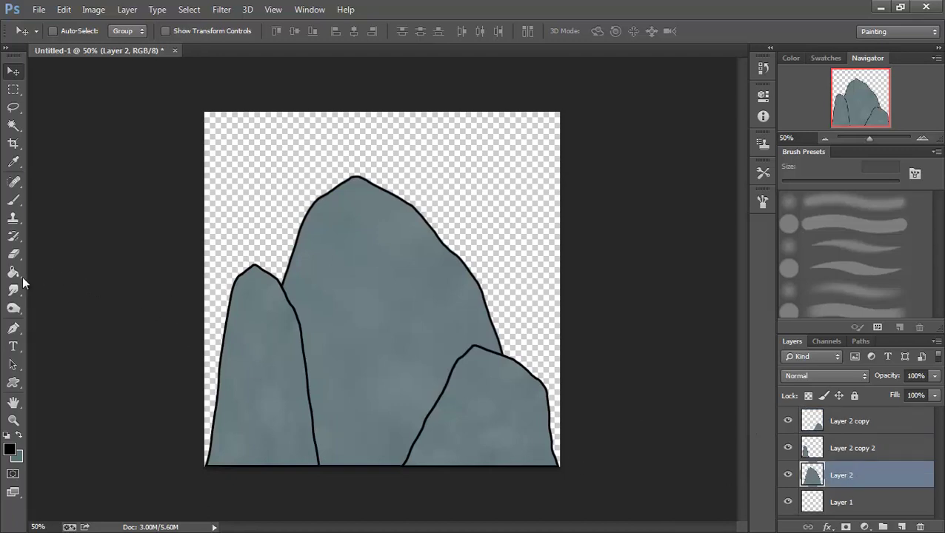
left_click(13, 308)
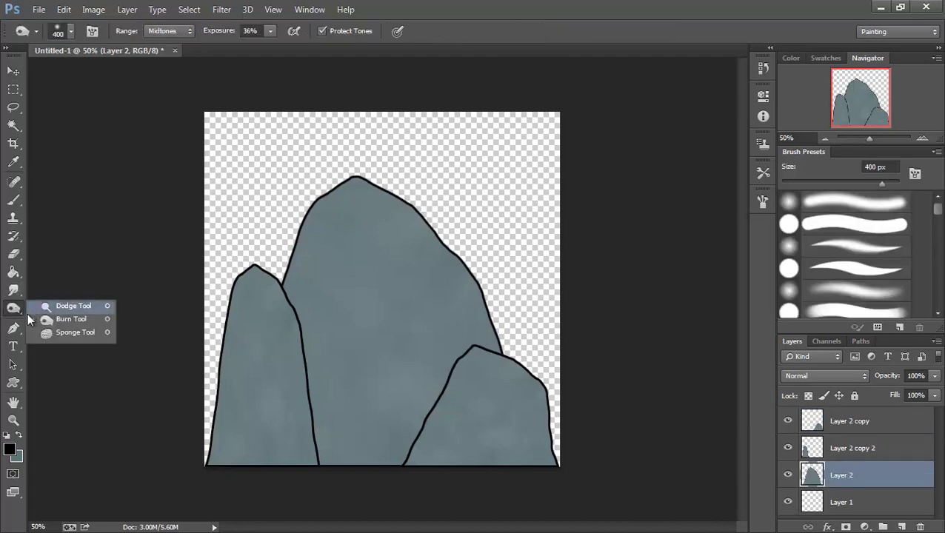
left_click(77, 318)
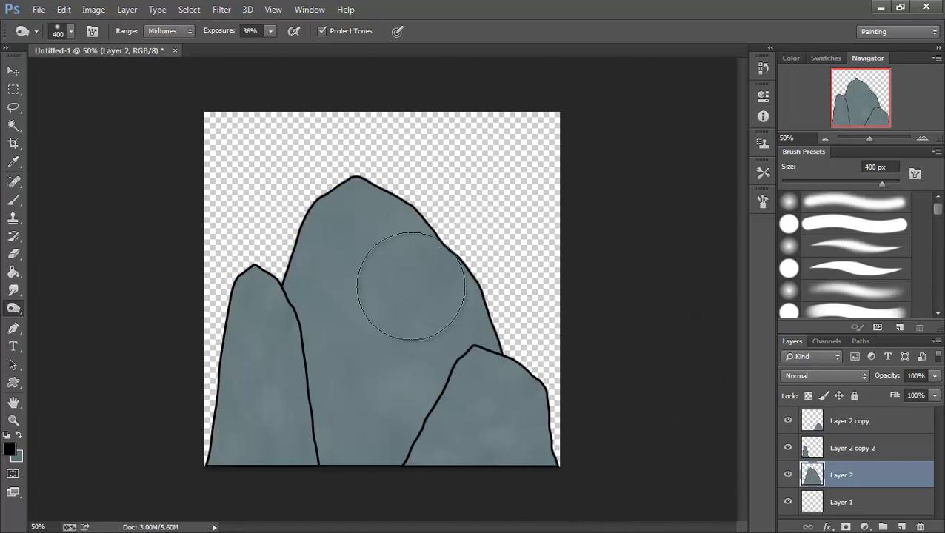
left_click_drag(386, 269, 401, 358)
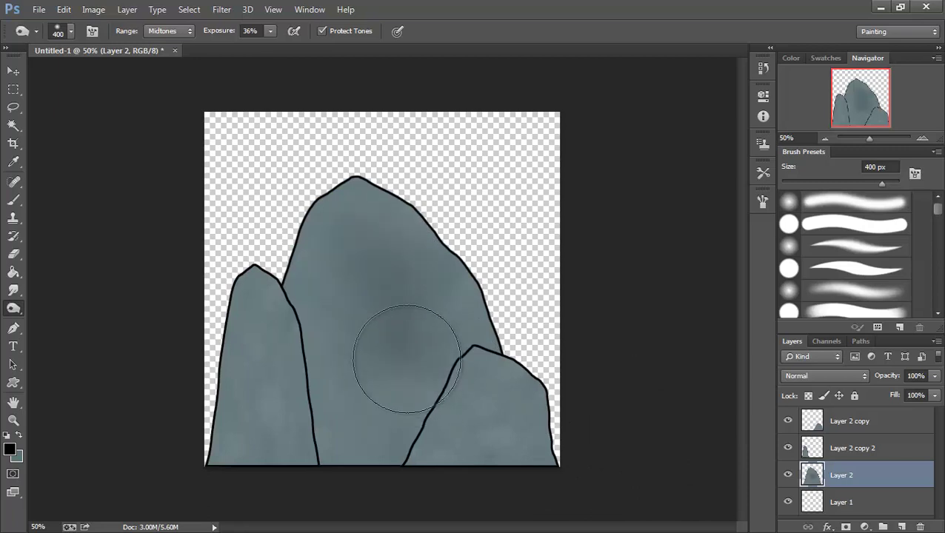
left_click_drag(419, 428, 386, 343)
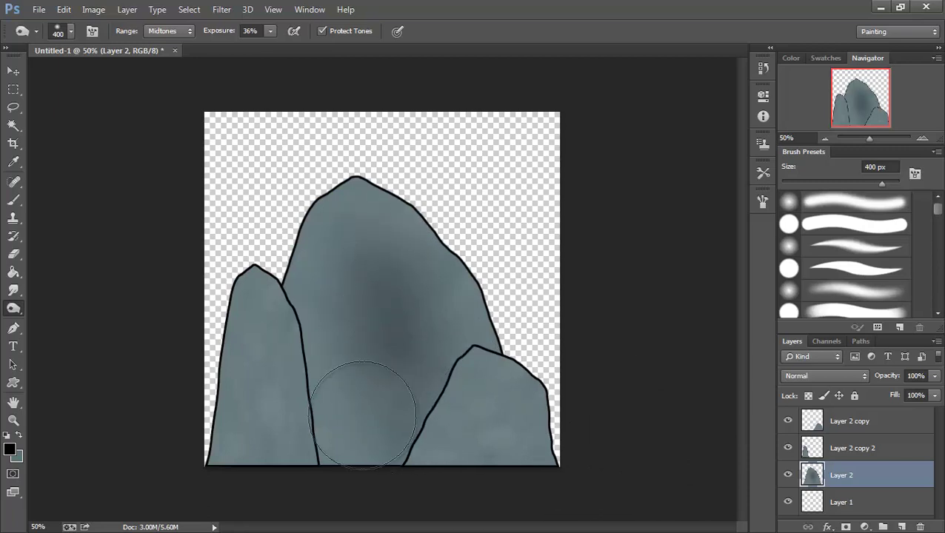
left_click_drag(365, 393, 358, 411)
Darken the big rock between the two smaller rocks and beside the right rock's edge
mouse_move(326, 448)
left_mouse_down()
mouse_move(353, 454)
mouse_move(407, 375)
left_mouse_up()
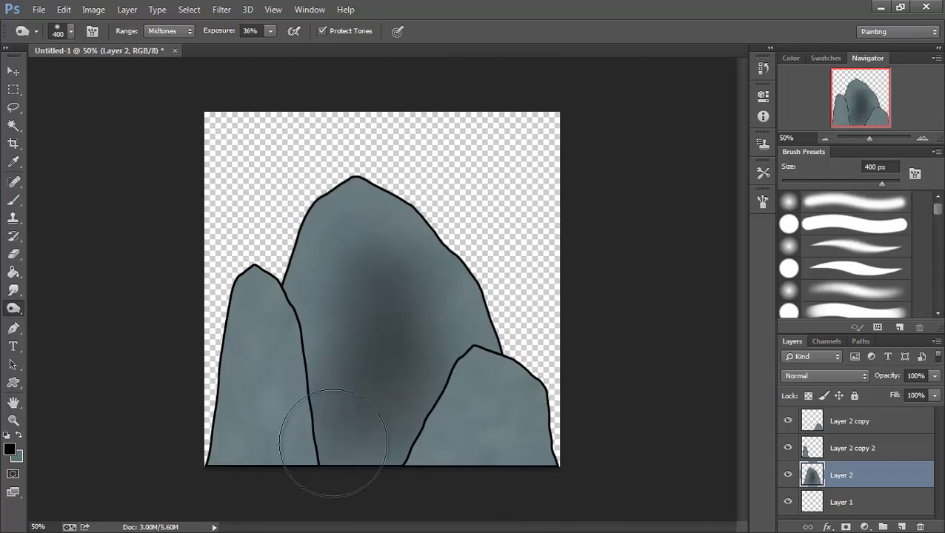
mouse_move(331, 437)
left_mouse_down()
mouse_move(283, 447)
mouse_move(257, 438)
left_mouse_up()
mouse_move(437, 433)
left_mouse_down()
mouse_move(437, 410)
mouse_move(374, 453)
mouse_move(301, 456)
mouse_move(278, 442)
mouse_move(357, 447)
mouse_move(432, 405)
mouse_move(467, 371)
mouse_move(422, 401)
mouse_move(407, 297)
mouse_move(400, 334)
mouse_move(351, 375)
mouse_move(358, 349)
mouse_move(327, 443)
mouse_move(345, 434)
mouse_move(285, 471)
mouse_move(404, 448)
mouse_move(305, 475)
mouse_move(403, 359)
mouse_move(401, 273)
mouse_move(404, 320)
mouse_move(368, 255)
mouse_move(431, 442)
left_mouse_up()
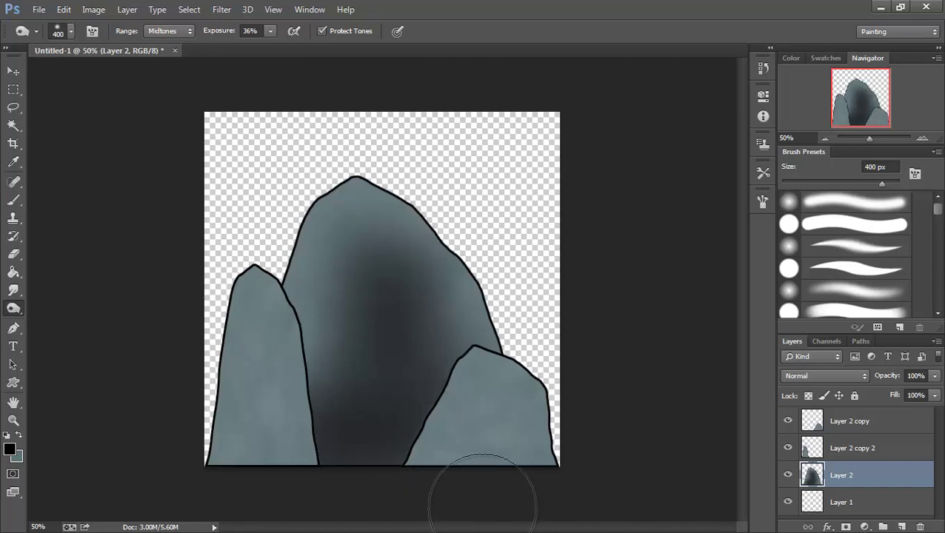
On Layer 2 copy 2, burn shadows into the small left rock's lower half and right edge
left_click(859, 451)
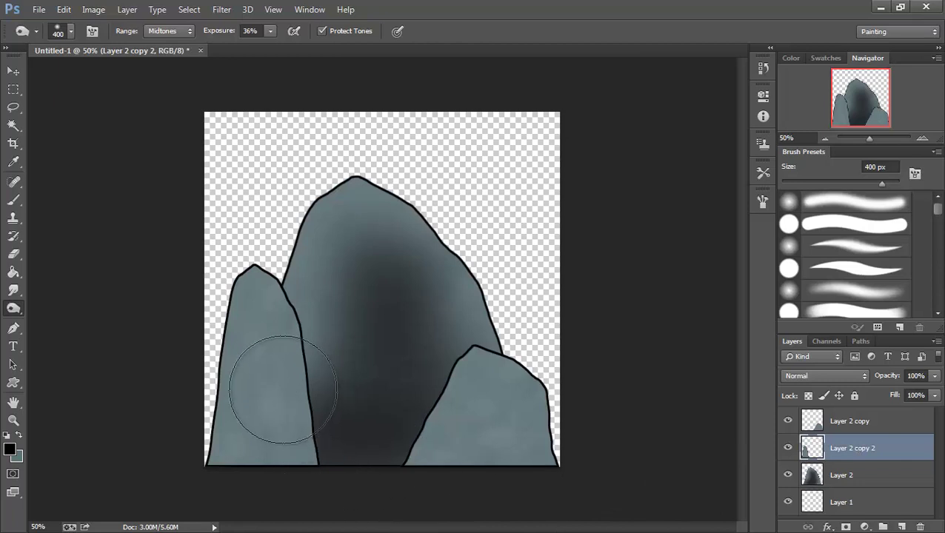
mouse_move(283, 389)
left_mouse_down()
mouse_move(297, 353)
mouse_move(291, 460)
left_mouse_up()
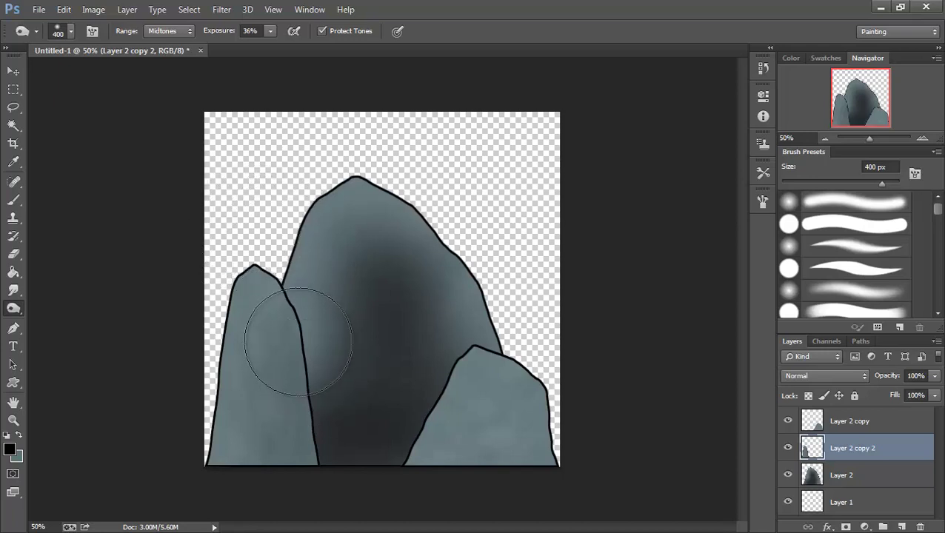
mouse_move(298, 341)
left_mouse_down()
mouse_move(284, 465)
mouse_move(284, 369)
mouse_move(280, 481)
mouse_move(293, 435)
left_mouse_up()
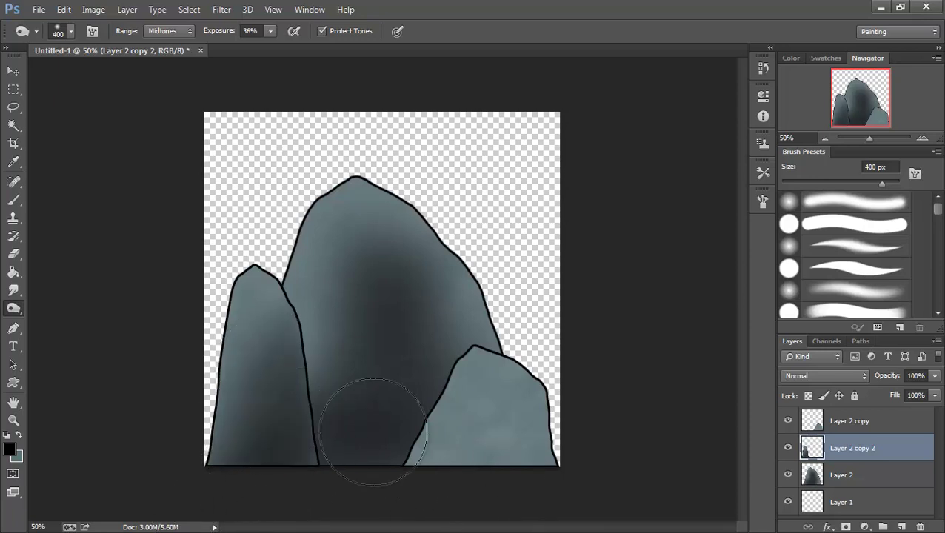
mouse_move(374, 429)
left_mouse_down()
mouse_move(281, 344)
mouse_move(289, 425)
mouse_move(269, 481)
mouse_move(361, 485)
mouse_move(392, 389)
mouse_move(323, 324)
mouse_move(428, 314)
mouse_move(445, 338)
mouse_move(390, 393)
mouse_move(395, 401)
mouse_move(330, 403)
mouse_move(300, 430)
mouse_move(284, 412)
mouse_move(266, 449)
mouse_move(283, 468)
mouse_move(310, 378)
mouse_move(317, 423)
left_mouse_up()
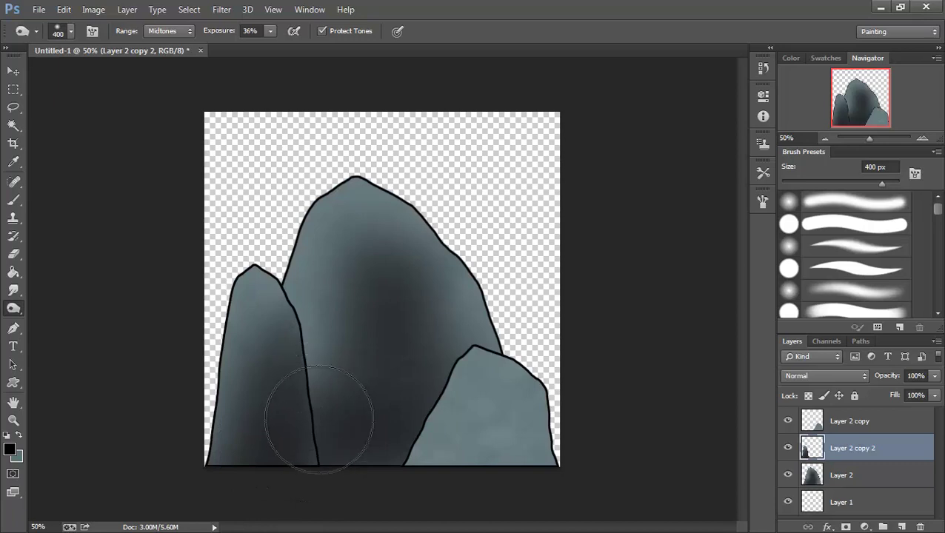
On Layer 2 copy, burn the right rock's right side and base, shrinking the brush to 175 px
left_click(847, 428)
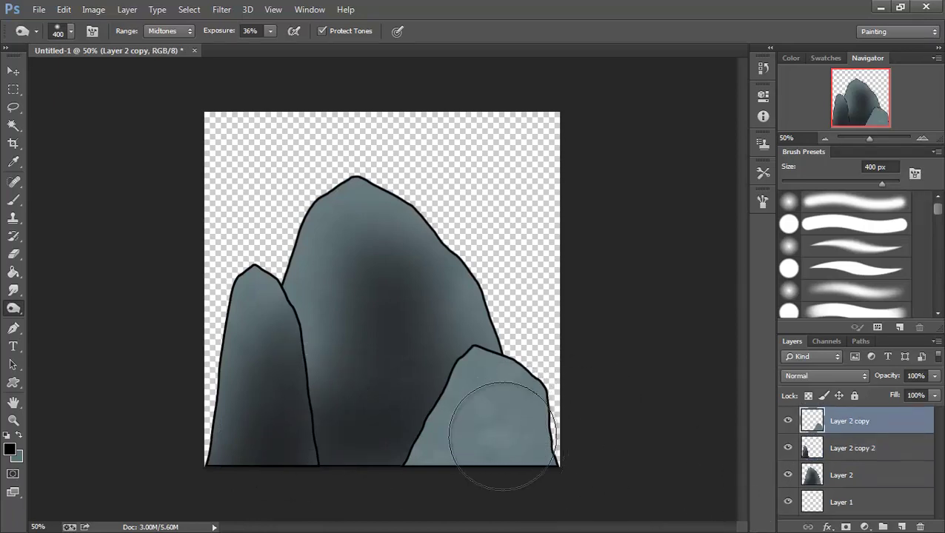
mouse_move(502, 437)
left_mouse_down()
mouse_move(464, 411)
mouse_move(481, 411)
mouse_move(485, 401)
mouse_move(423, 433)
left_mouse_up()
mouse_move(264, 358)
left_mouse_down()
mouse_move(355, 404)
mouse_move(269, 357)
mouse_move(526, 462)
mouse_move(286, 362)
mouse_move(473, 459)
mouse_move(248, 304)
mouse_move(352, 392)
mouse_move(467, 466)
mouse_move(413, 446)
mouse_move(458, 484)
mouse_move(409, 441)
mouse_move(496, 487)
mouse_move(406, 436)
mouse_move(526, 497)
mouse_move(416, 450)
mouse_move(527, 495)
mouse_move(500, 467)
mouse_move(497, 489)
mouse_move(497, 403)
mouse_move(508, 473)
mouse_move(496, 390)
mouse_move(505, 445)
mouse_move(496, 395)
mouse_move(513, 424)
left_mouse_up()
key("bracketleft")
key("bracketleft")
key("bracketleft")
key("bracketleft")
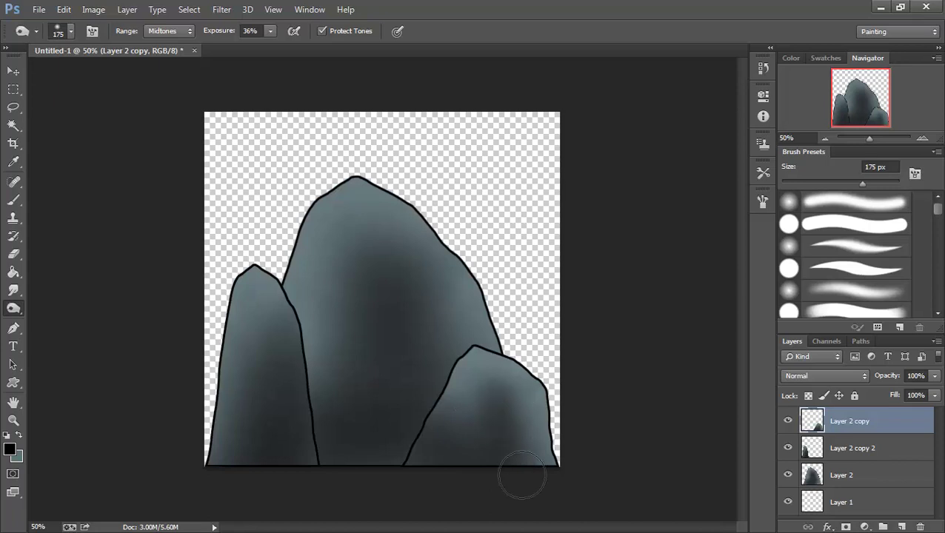
left_click_drag(522, 478, 516, 403)
left_click_drag(521, 458, 497, 393)
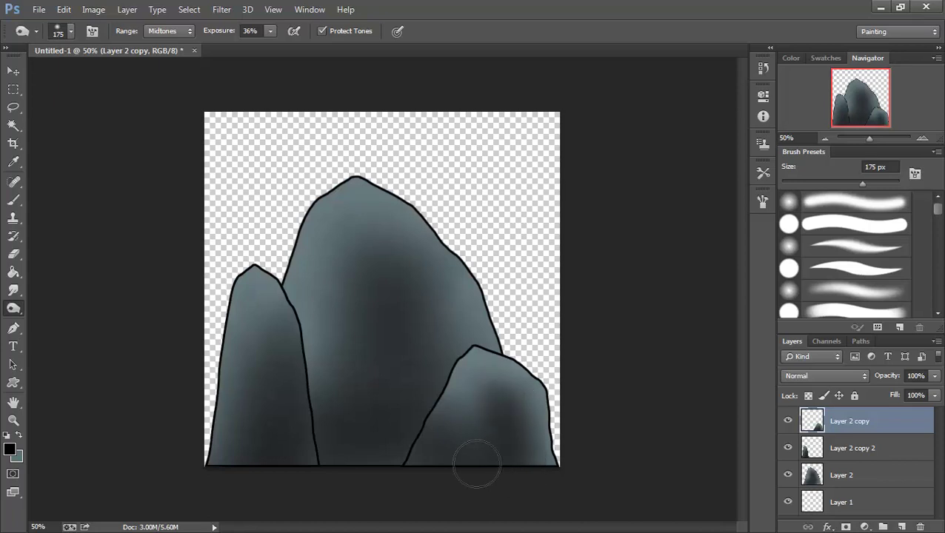
left_click_drag(477, 465, 488, 404)
mouse_move(515, 445)
left_mouse_down()
mouse_move(530, 465)
mouse_move(524, 430)
mouse_move(529, 482)
mouse_move(501, 413)
left_mouse_up()
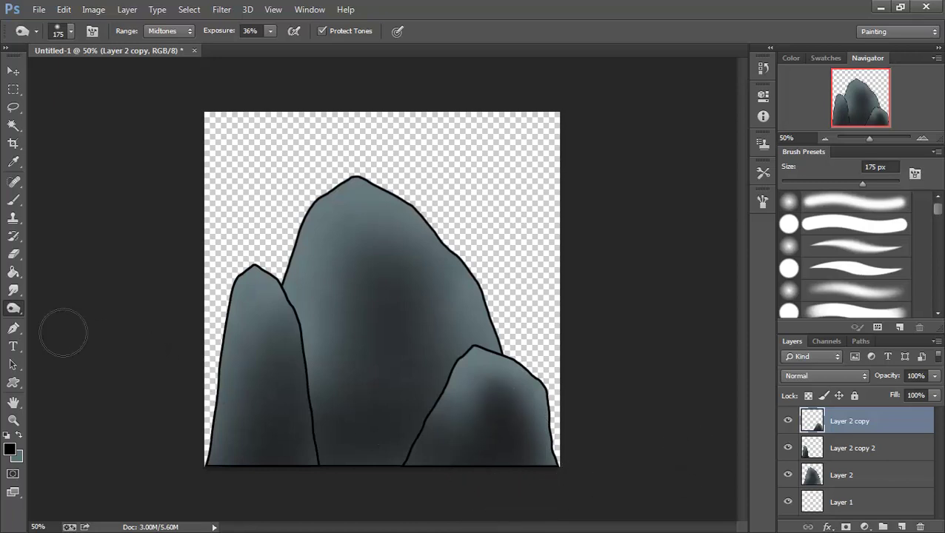
right_click(15, 311)
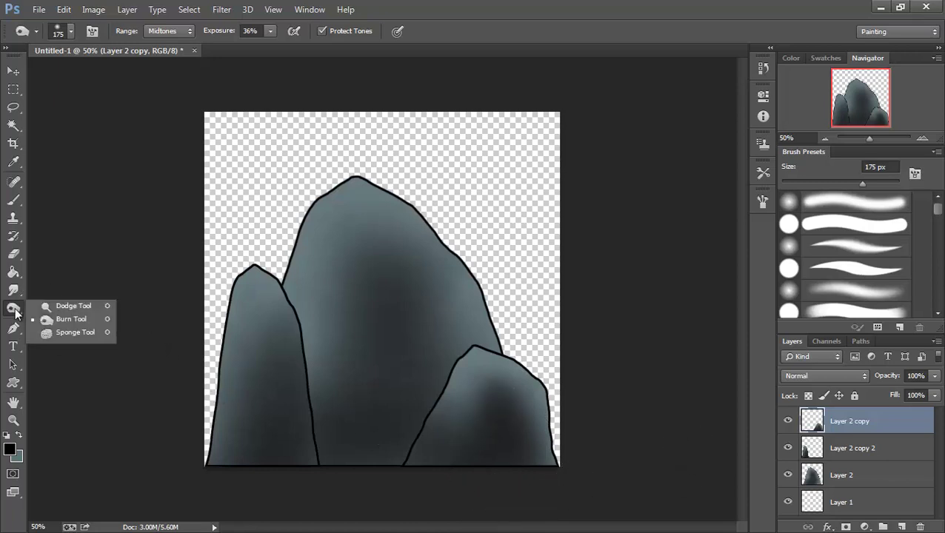
With the Dodge Tool (Highlights, 31%, 70 px), add pale-blue highlights along the right rock's top edge
left_click(74, 307)
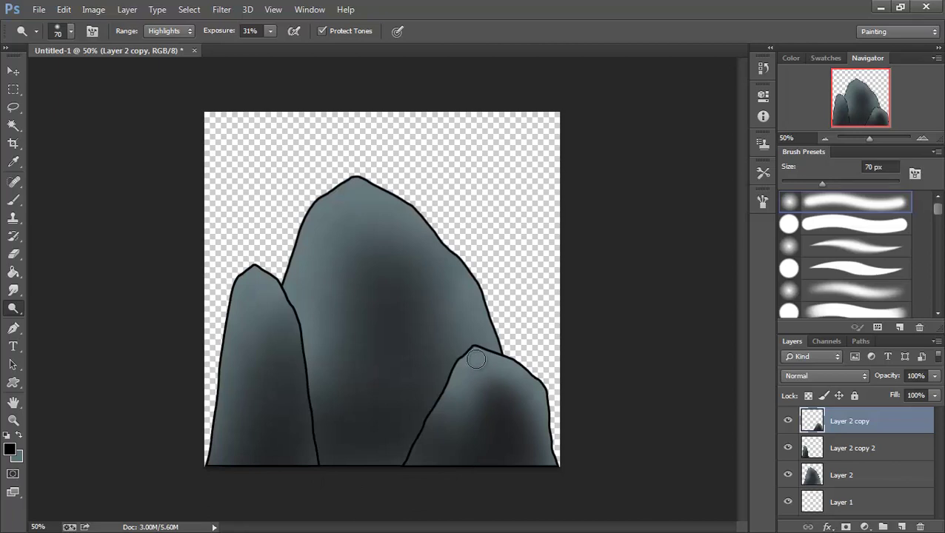
left_click_drag(501, 371, 483, 360)
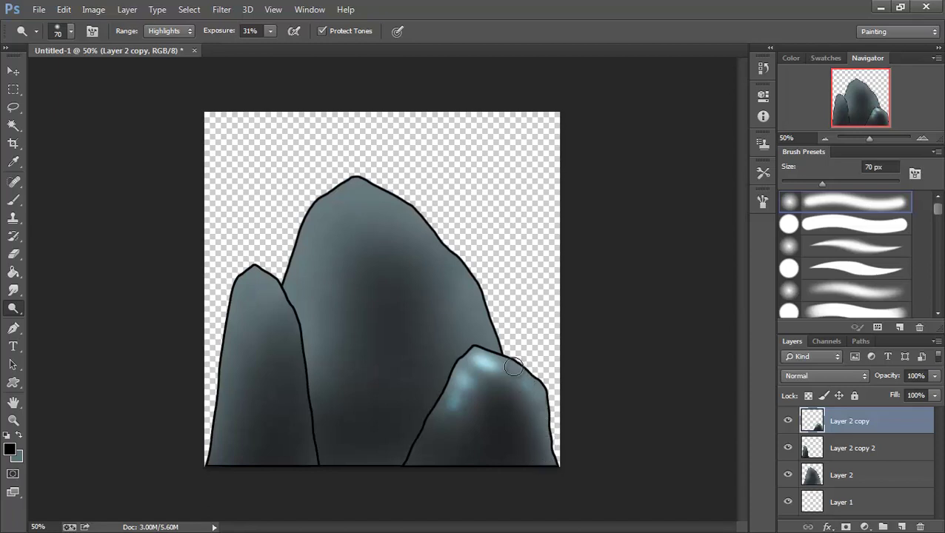
mouse_move(464, 372)
left_mouse_down()
mouse_move(480, 356)
mouse_move(503, 379)
left_mouse_up()
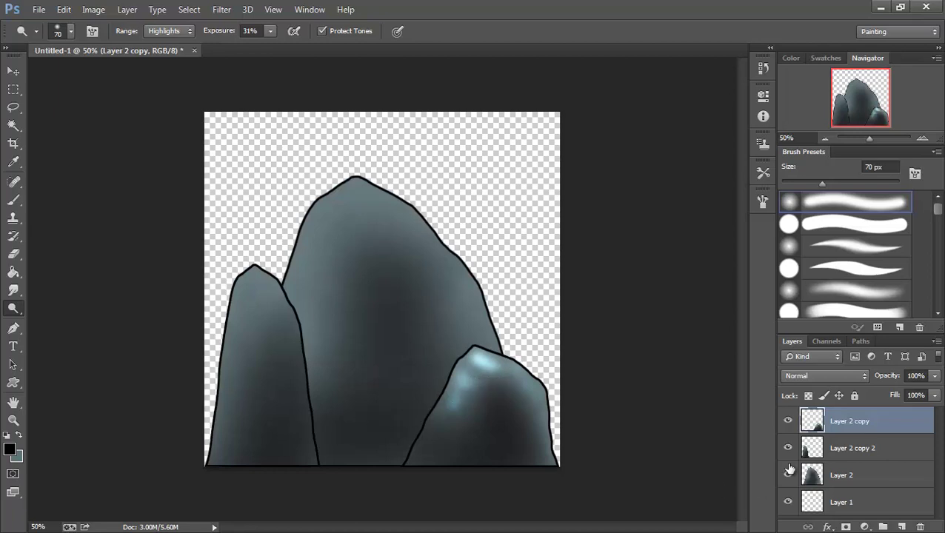
On Layer 2 copy 2, dodge pale-blue highlights onto the left rock's tip and left edge
left_click(854, 448)
mouse_move(240, 291)
left_mouse_down()
mouse_move(252, 276)
mouse_move(244, 291)
mouse_move(262, 280)
mouse_move(274, 305)
left_mouse_up()
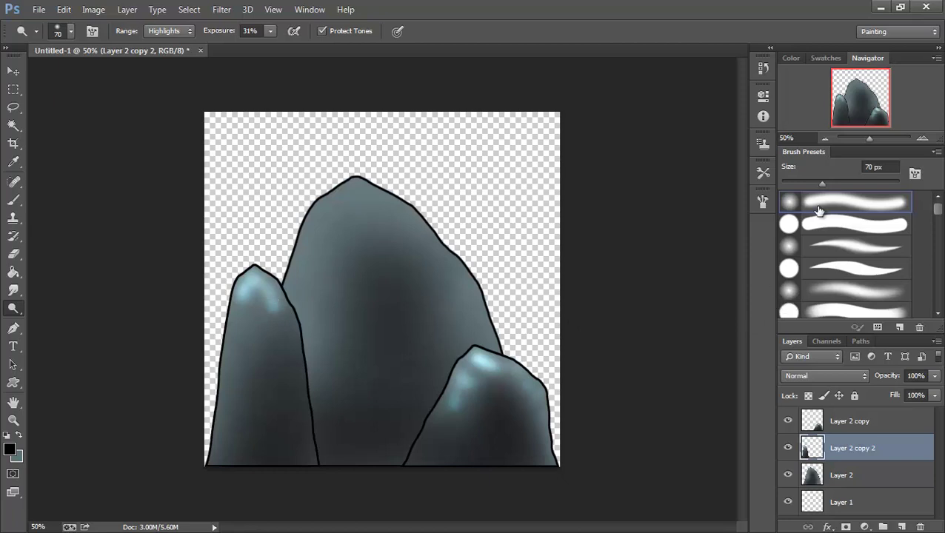
mouse_move(289, 289)
left_mouse_down()
mouse_move(260, 299)
mouse_move(282, 294)
mouse_move(261, 302)
mouse_move(266, 310)
mouse_move(269, 301)
mouse_move(241, 285)
mouse_move(236, 329)
left_mouse_up()
mouse_move(224, 365)
left_mouse_down()
mouse_move(246, 373)
mouse_move(241, 348)
mouse_move(223, 385)
mouse_move(234, 372)
mouse_move(246, 384)
mouse_move(235, 377)
mouse_move(234, 385)
mouse_move(230, 367)
mouse_move(236, 395)
mouse_move(243, 308)
mouse_move(247, 347)
left_mouse_up()
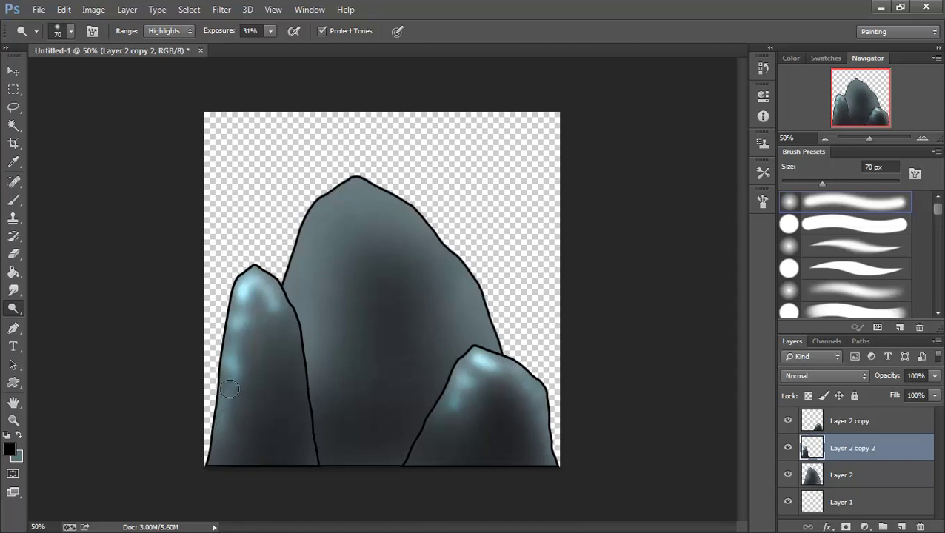
left_click_drag(252, 319, 256, 298)
Enlarge the dodge brush to 150 px and brighten the left rock's top and the central rock's top
key("bracketright")
key("bracketright")
key("bracketright")
key("bracketright")
key("bracketright")
left_click_drag(252, 304, 244, 297)
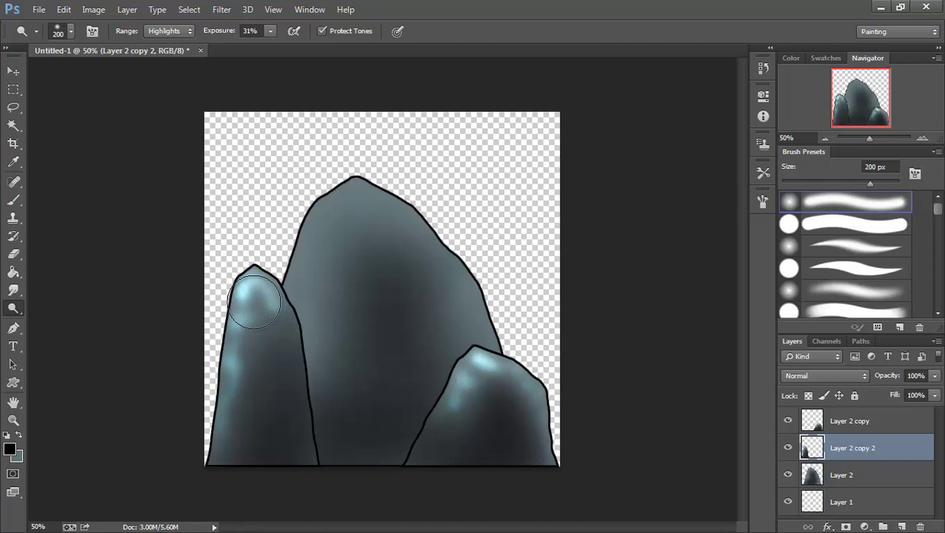
key("bracketright")
key("bracketright")
key("bracketright")
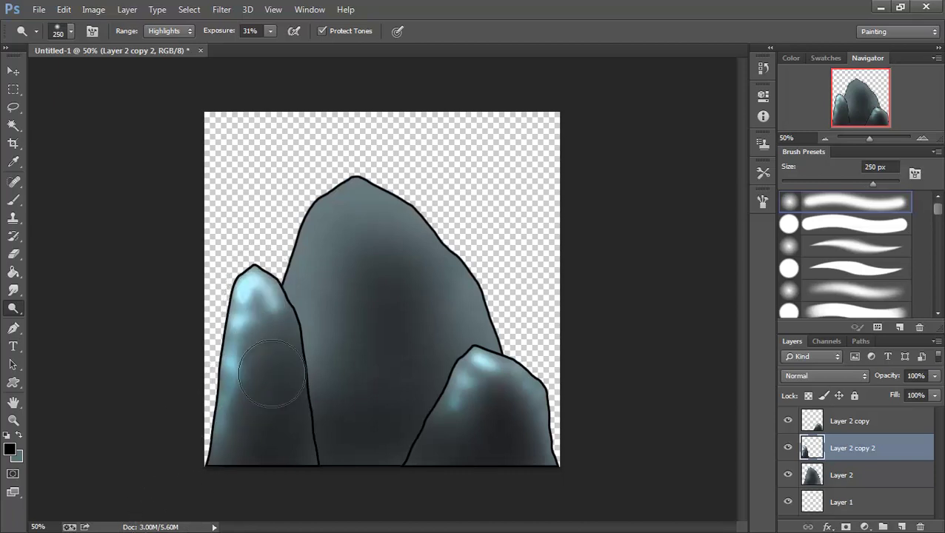
mouse_move(404, 276)
left_mouse_down()
mouse_move(380, 233)
mouse_move(350, 215)
mouse_move(362, 216)
mouse_move(336, 223)
mouse_move(330, 253)
mouse_move(360, 218)
left_mouse_up()
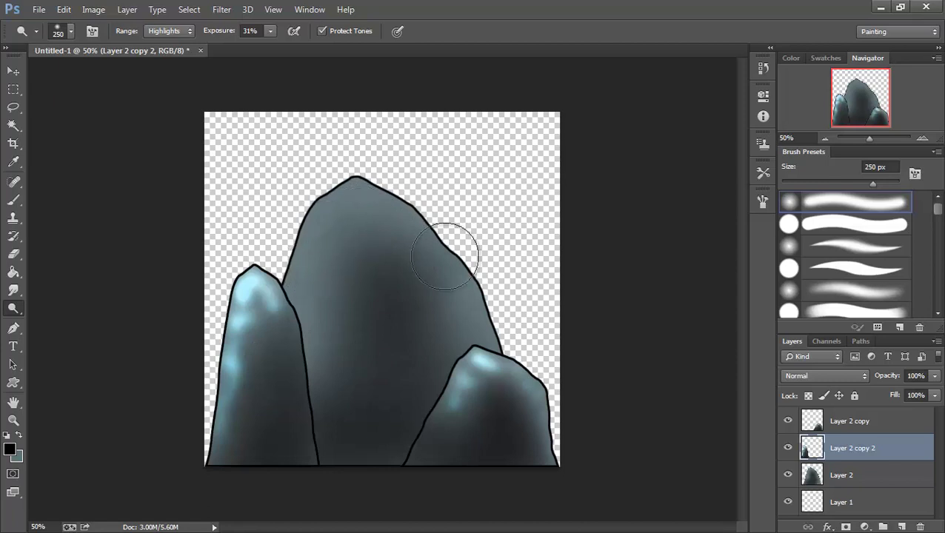
On Layer 2, dodge bluish highlights onto the central rock's upper area and right edge
left_click(848, 421)
left_click(852, 472)
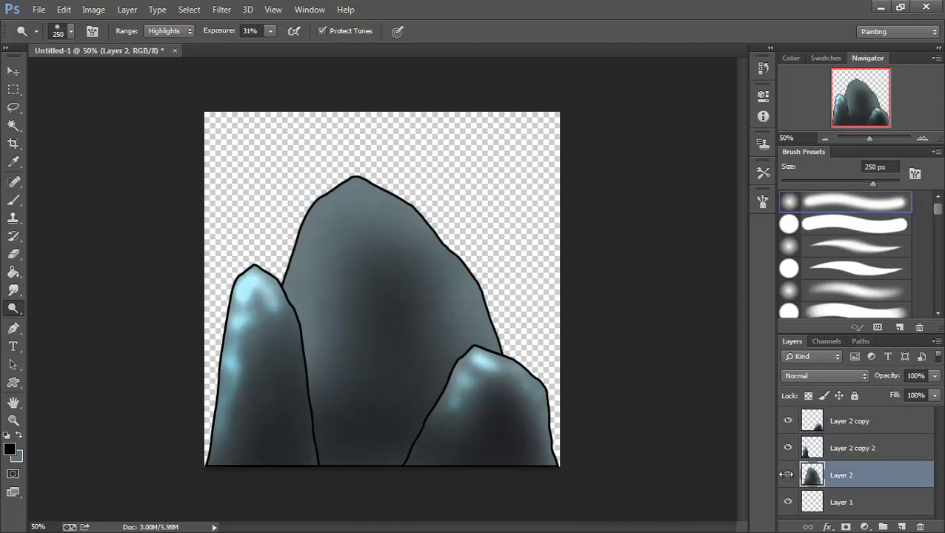
mouse_move(370, 221)
left_mouse_down()
mouse_move(311, 269)
mouse_move(327, 320)
mouse_move(365, 237)
mouse_move(371, 215)
left_mouse_up()
mouse_move(443, 350)
left_mouse_down()
mouse_move(467, 281)
mouse_move(502, 327)
mouse_move(476, 289)
mouse_move(383, 264)
mouse_move(343, 238)
mouse_move(348, 218)
mouse_move(353, 259)
mouse_move(375, 247)
left_mouse_up()
Resize the dodge brush from 600 to 100 px and brighten the central rock's peak and left slope
key("bracketright")
key("bracketright")
key("bracketright")
key("bracketright")
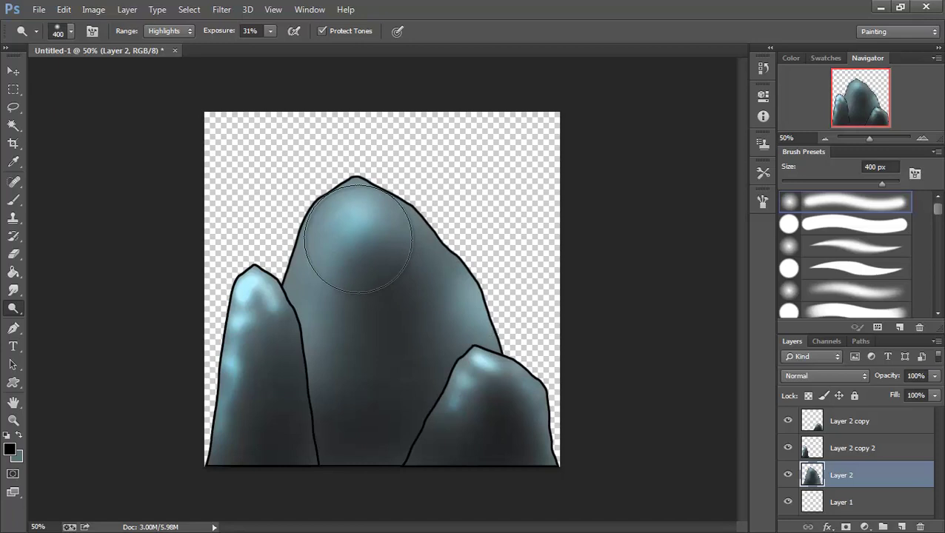
key("bracketleft")
key("bracketleft")
key("bracketleft")
key("bracketleft")
key("bracketleft")
key("bracketleft")
key("bracketleft")
key("bracketleft")
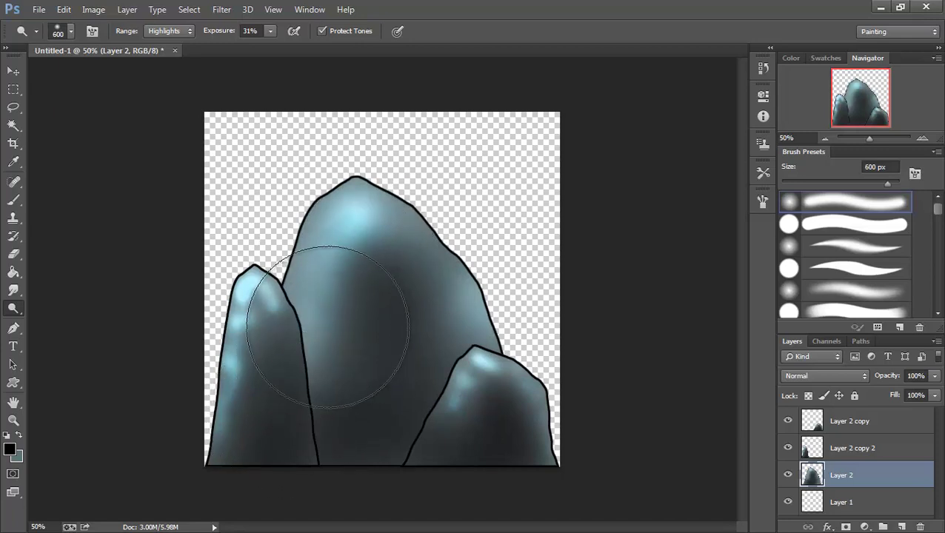
key("bracketleft")
mouse_move(338, 216)
left_mouse_down()
mouse_move(356, 201)
mouse_move(313, 219)
mouse_move(363, 202)
mouse_move(410, 244)
mouse_move(333, 226)
mouse_move(305, 250)
mouse_move(323, 245)
mouse_move(313, 242)
mouse_move(338, 282)
mouse_move(327, 269)
mouse_move(334, 284)
mouse_move(298, 307)
mouse_move(292, 290)
mouse_move(299, 299)
mouse_move(306, 263)
mouse_move(324, 351)
mouse_move(302, 369)
mouse_move(311, 363)
mouse_move(342, 212)
mouse_move(348, 247)
mouse_move(374, 206)
mouse_move(385, 206)
mouse_move(387, 224)
mouse_move(394, 219)
mouse_move(366, 244)
mouse_move(319, 217)
mouse_move(339, 255)
mouse_move(331, 310)
left_mouse_up()
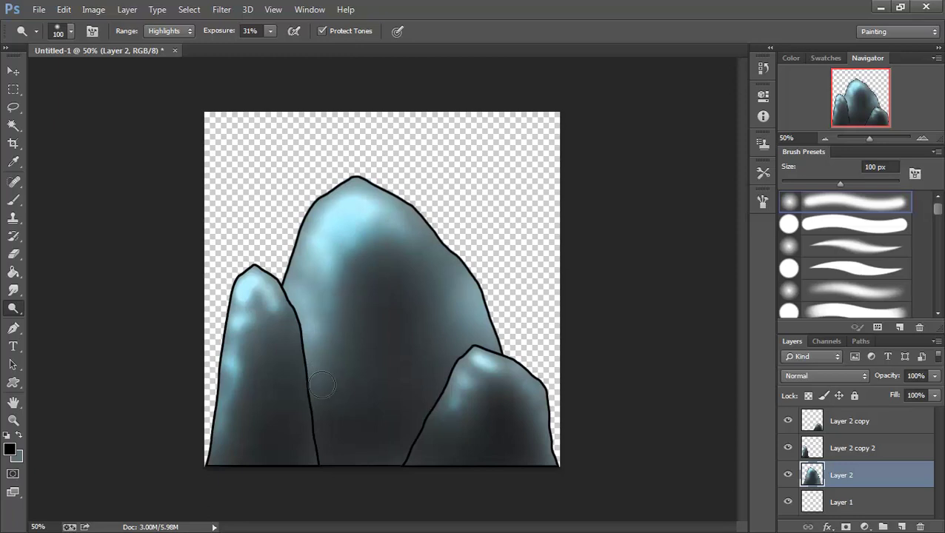
mouse_move(340, 318)
left_mouse_down()
mouse_move(328, 229)
mouse_move(380, 179)
mouse_move(353, 193)
mouse_move(467, 308)
mouse_move(463, 295)
mouse_move(470, 339)
mouse_move(431, 359)
left_mouse_up()
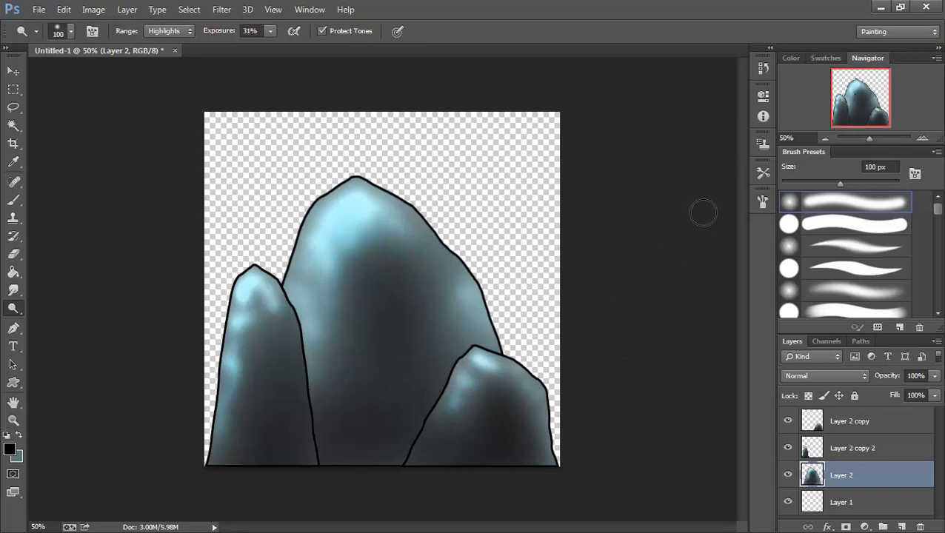
At 33.33% zoom, merge Layer 2 copy down into Layer 2 with Ctrl+E, leaving Layer 2 and Layer 1
key("ctrl+minus")
key("ctrl+minus")
key("ctrl+minus")
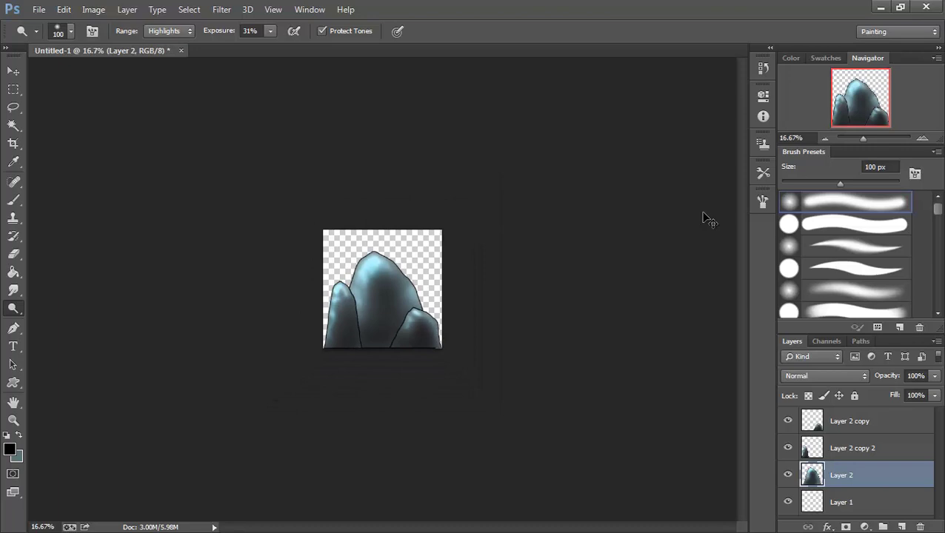
key("ctrl+minus")
key("ctrl+minus")
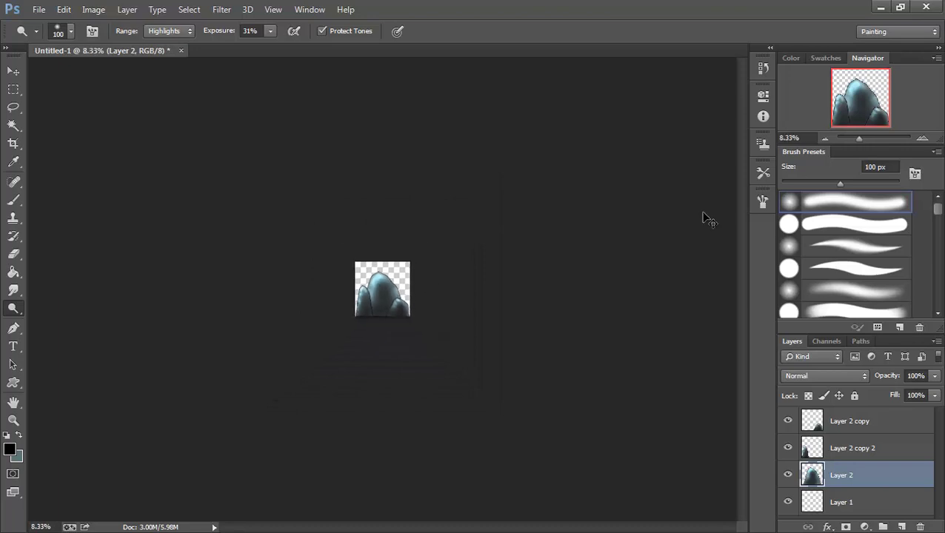
key("ctrl+minus")
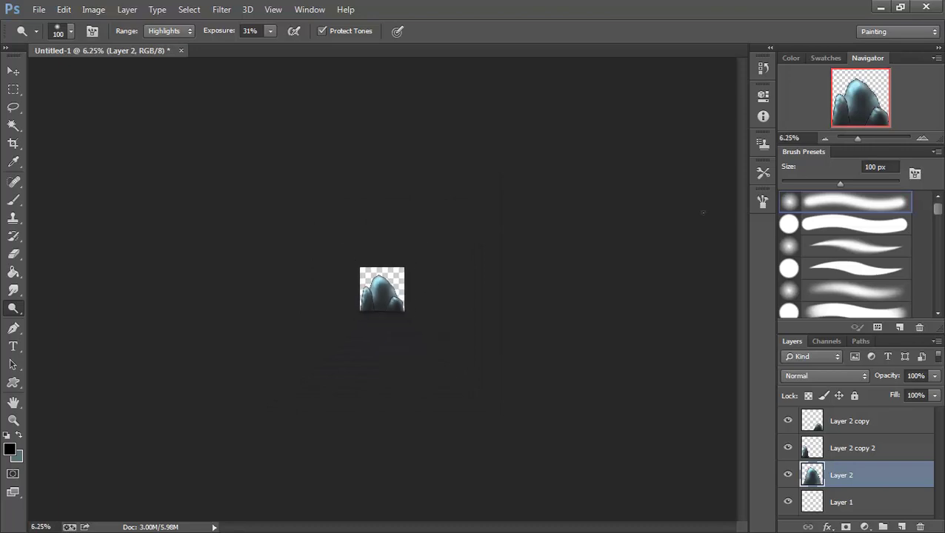
key("ctrl+plus")
key("ctrl+plus")
key("ctrl+plus")
key("ctrl+plus")
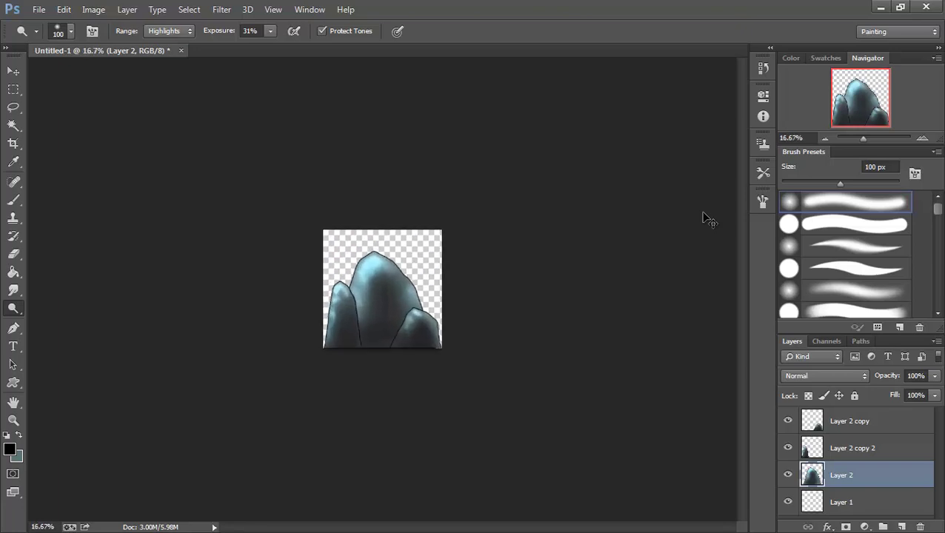
key("ctrl+plus")
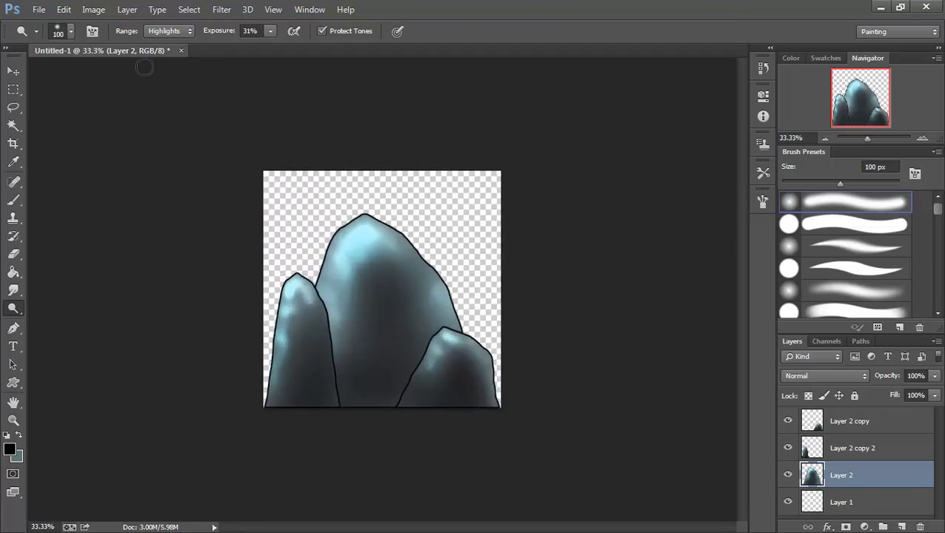
left_click(95, 10)
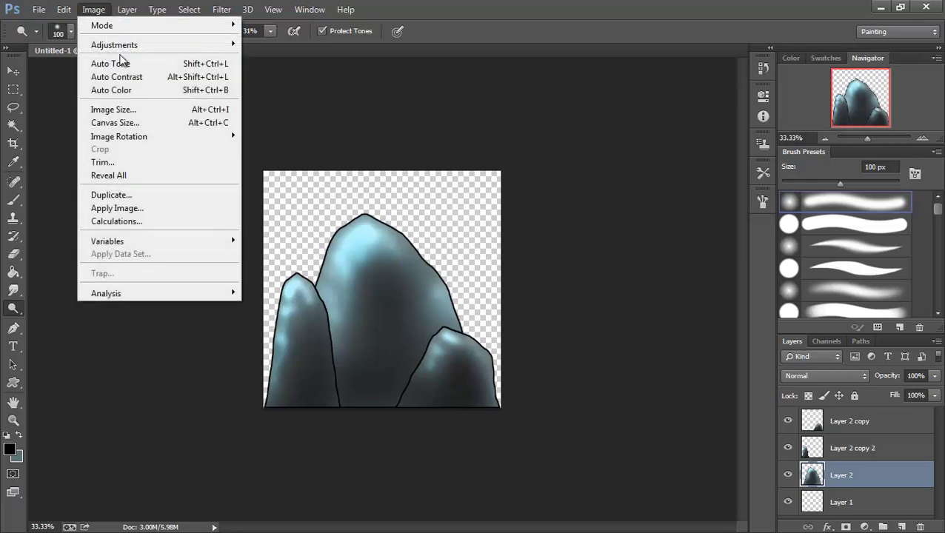
left_click(762, 368)
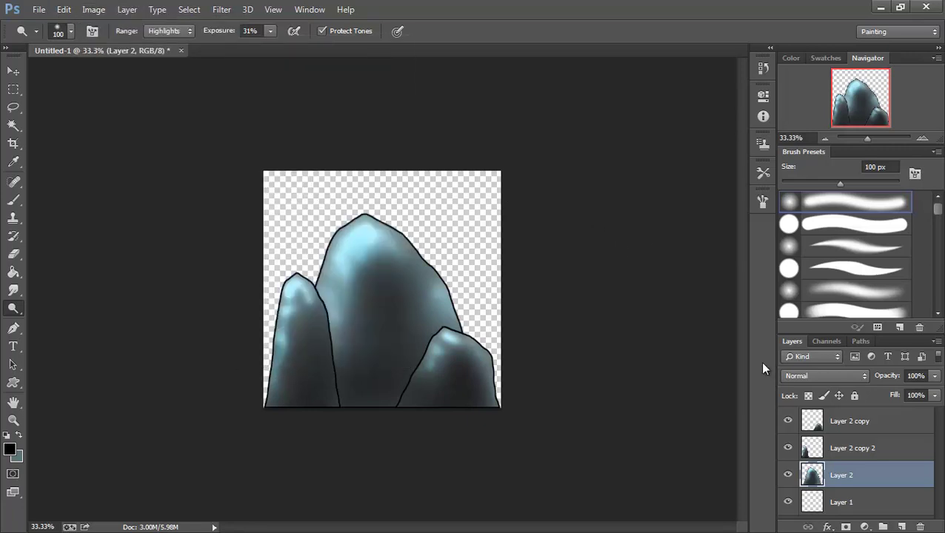
left_click(841, 424)
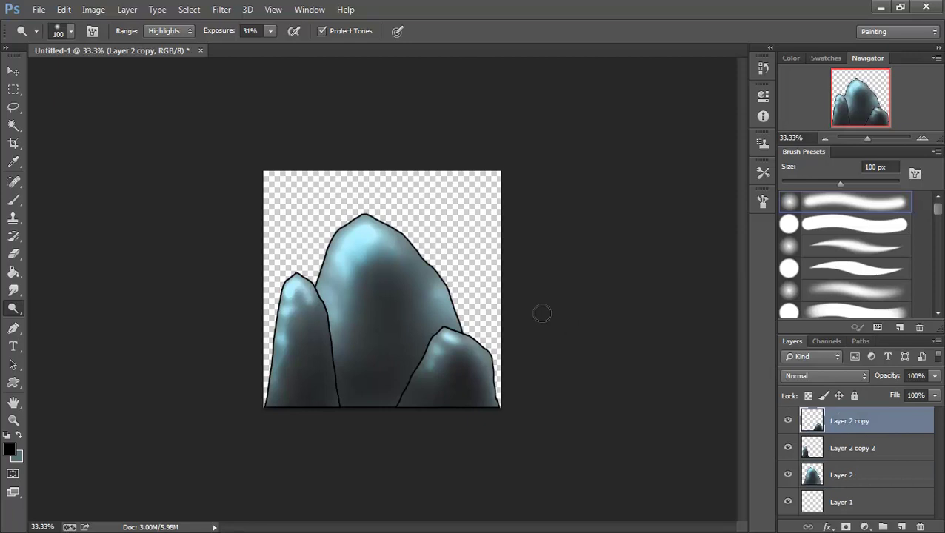
key("ctrl+e")
key("ctrl+e")
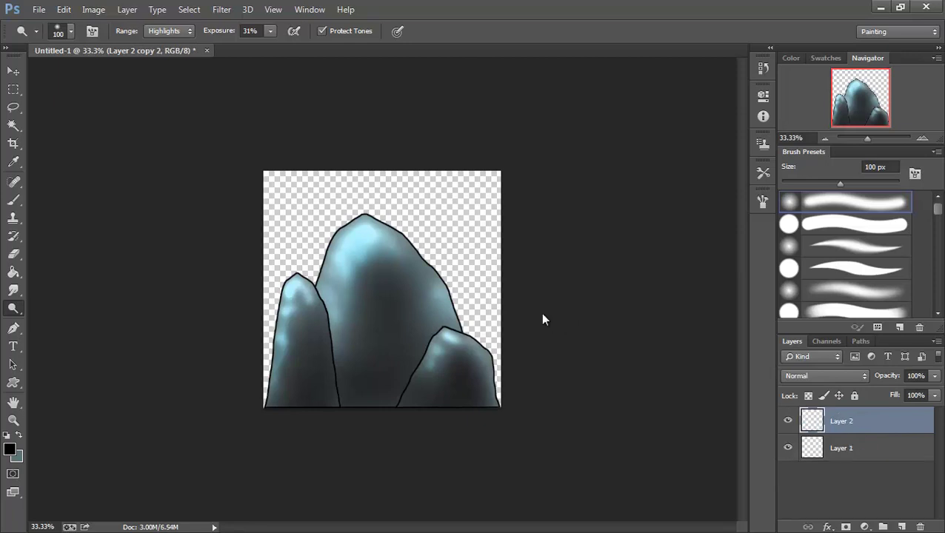
left_click(93, 9)
Apply Image > Adjustments > Levels to Layer 2 with input levels 16, 0.92 and 202
mouse_move(120, 45)
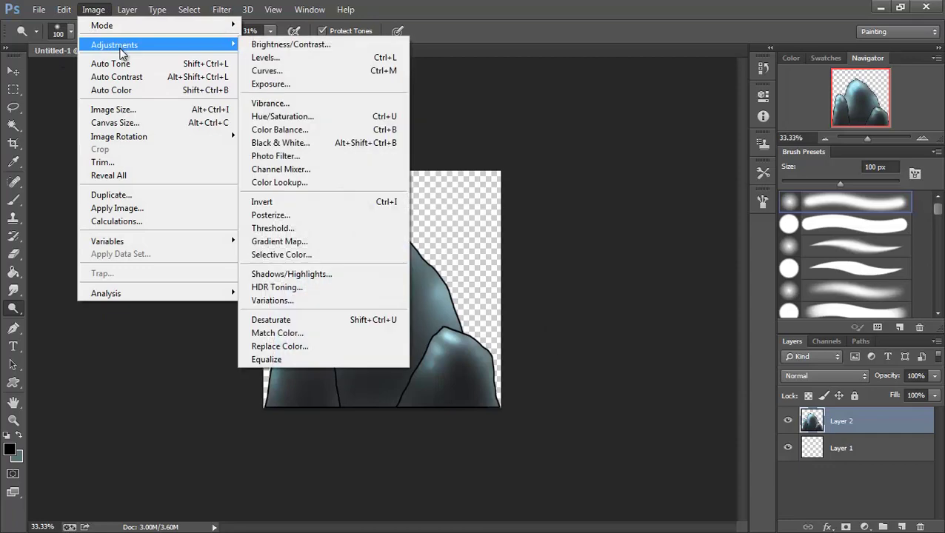
left_click(287, 57)
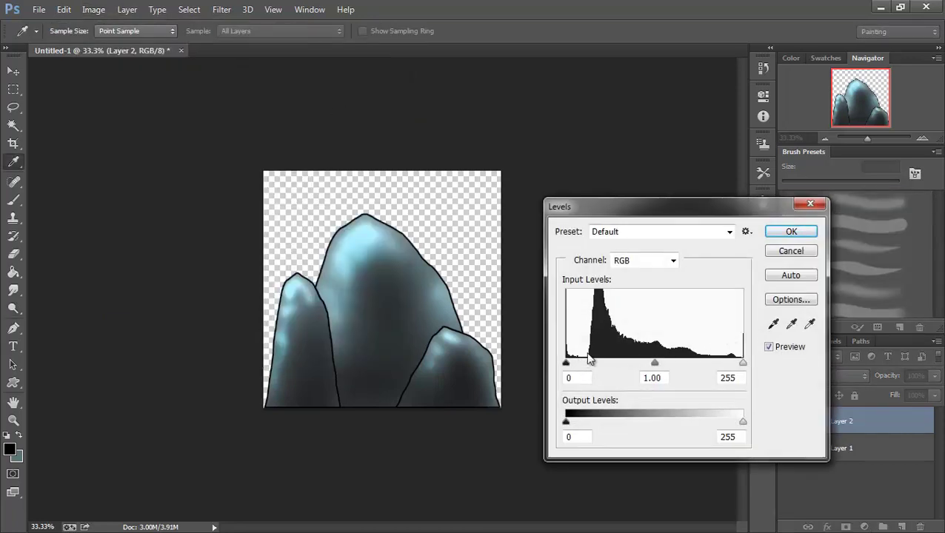
left_click_drag(567, 366, 588, 368)
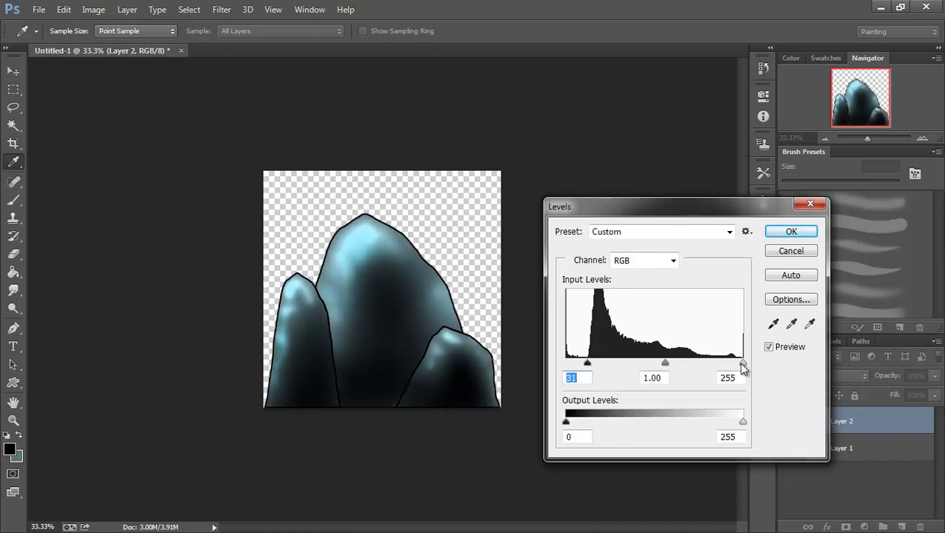
left_click_drag(740, 369, 707, 370)
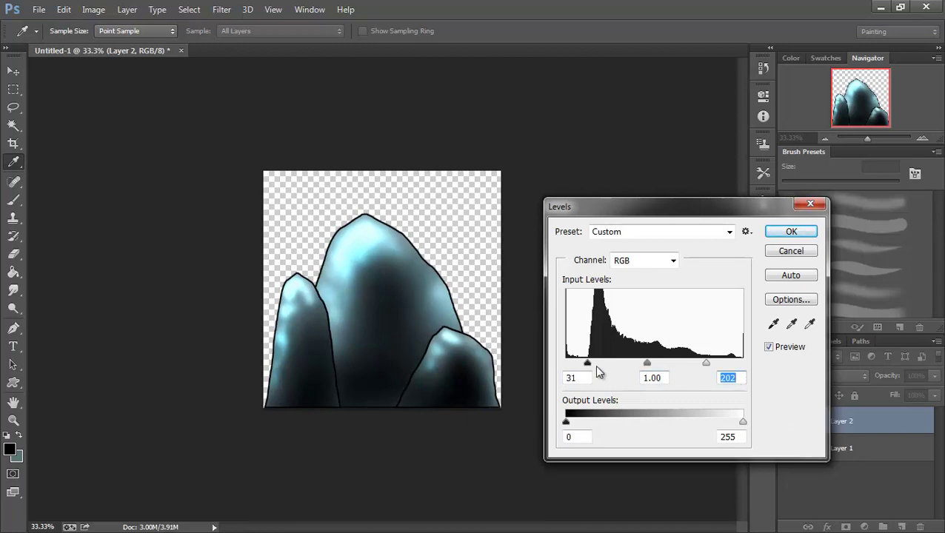
left_click_drag(589, 368, 580, 368)
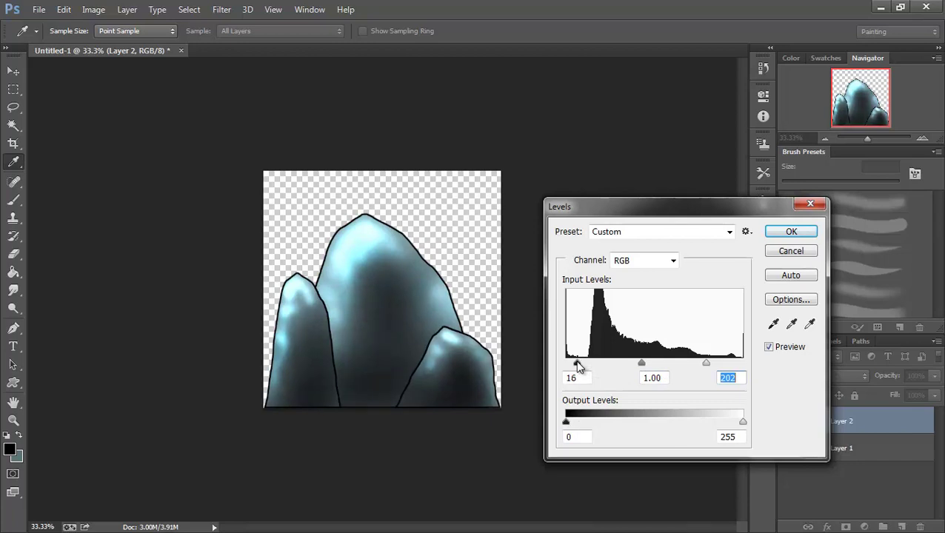
left_click(579, 366)
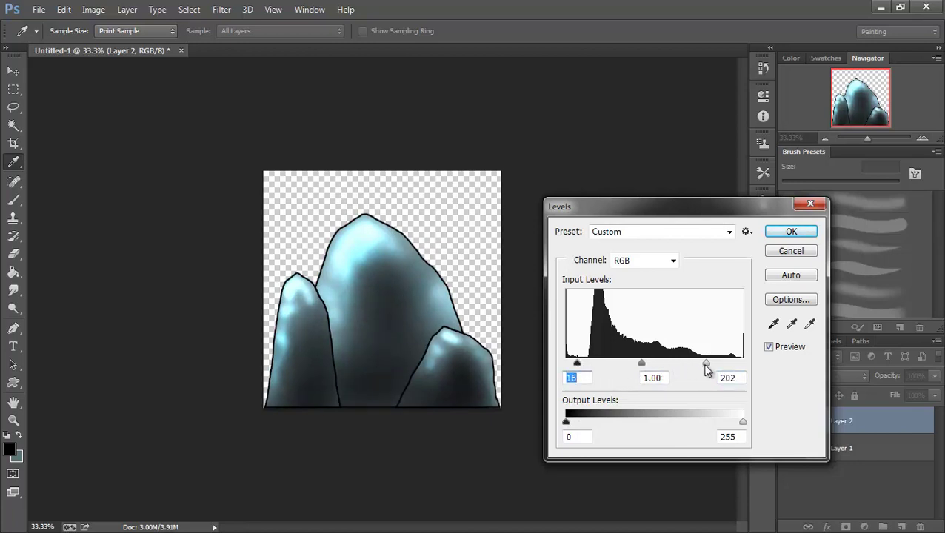
mouse_move(641, 363)
left_mouse_down()
mouse_move(634, 367)
mouse_move(646, 367)
left_mouse_up()
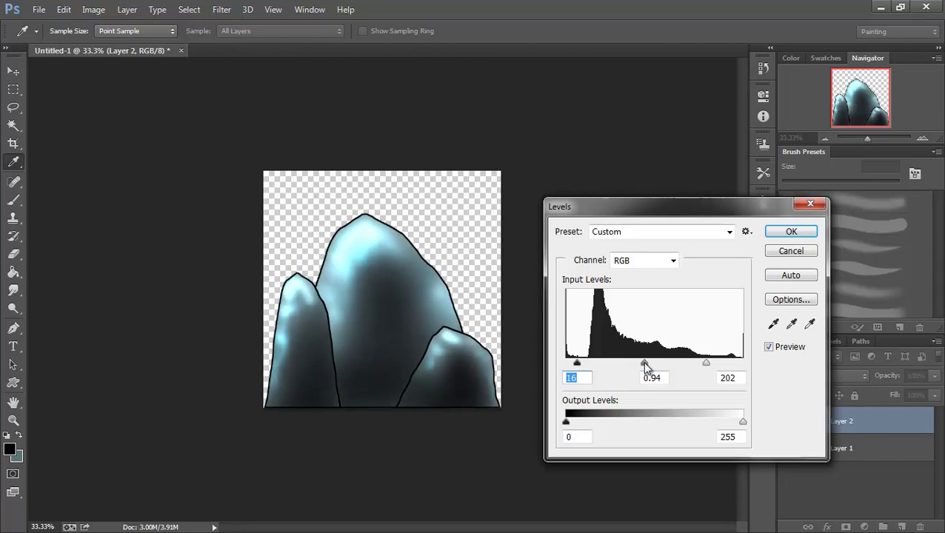
left_click_drag(644, 367, 648, 369)
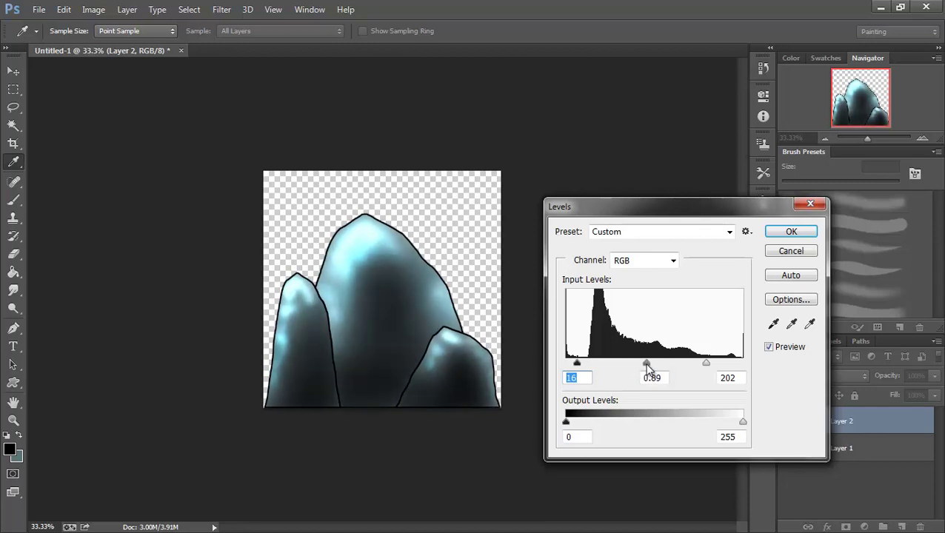
left_click(647, 369)
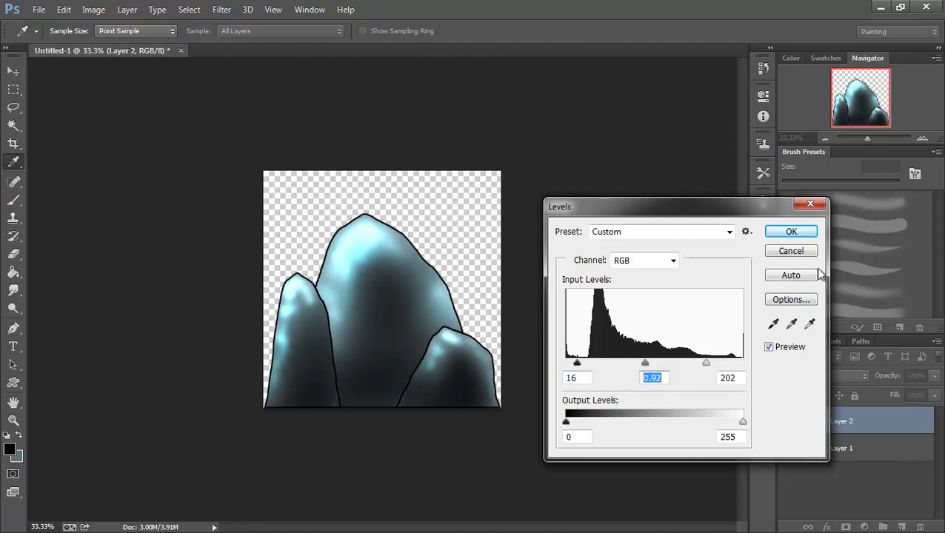
left_click(791, 233)
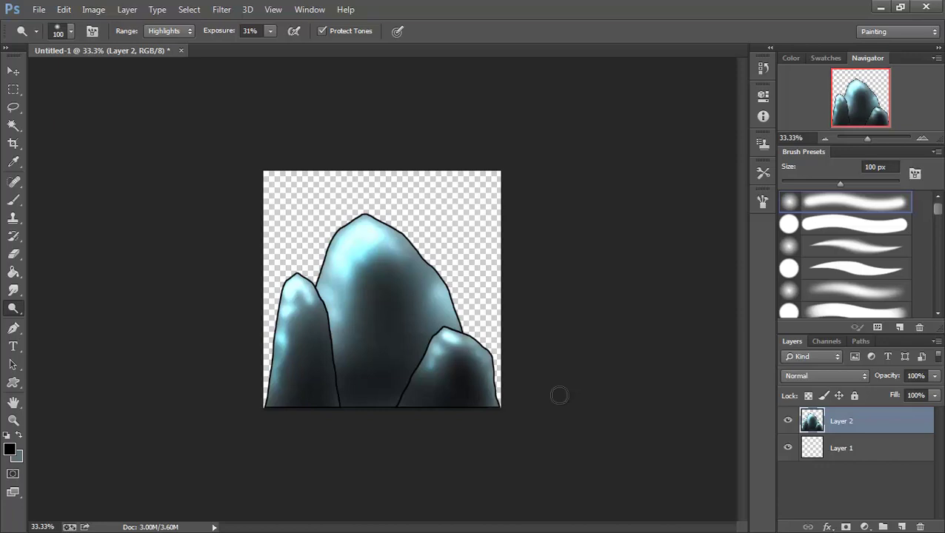